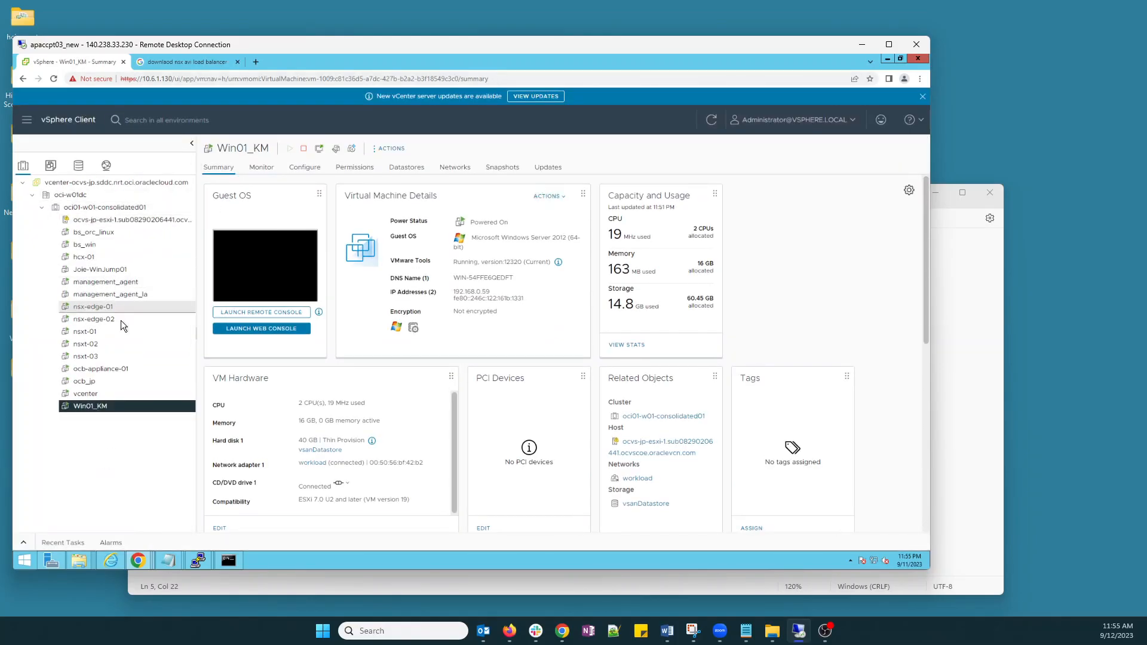
Open the VMware NSX Advanced Load Balancer 22.1.x product page from the Google search results and request the NSX-T Data Center download.
click(178, 65)
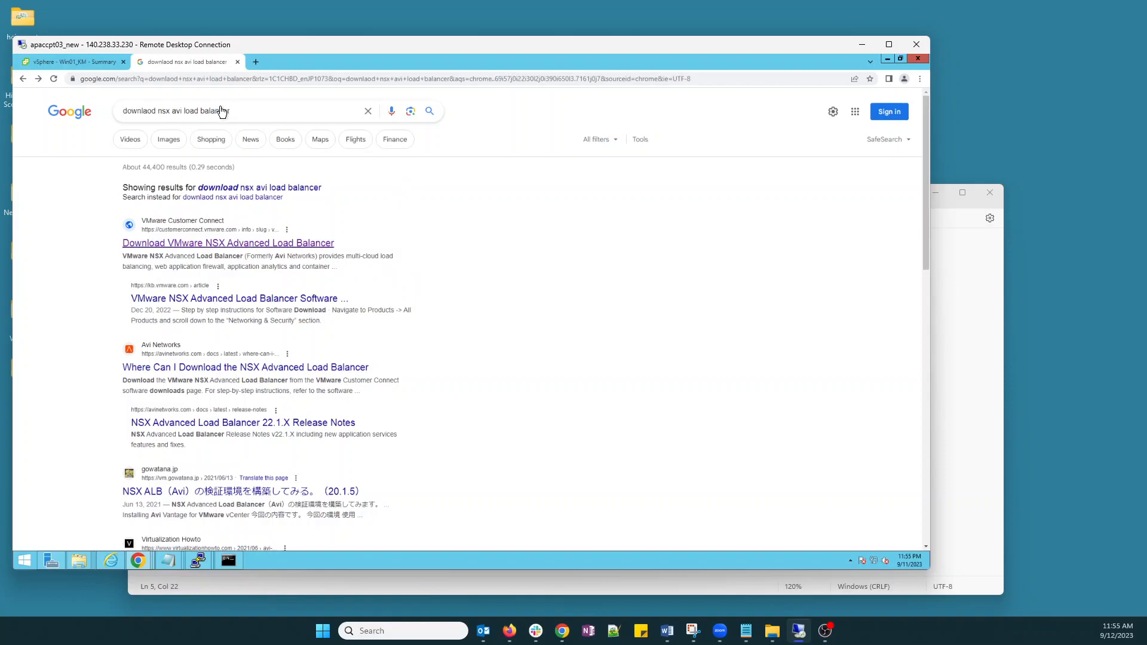
click(477, 225)
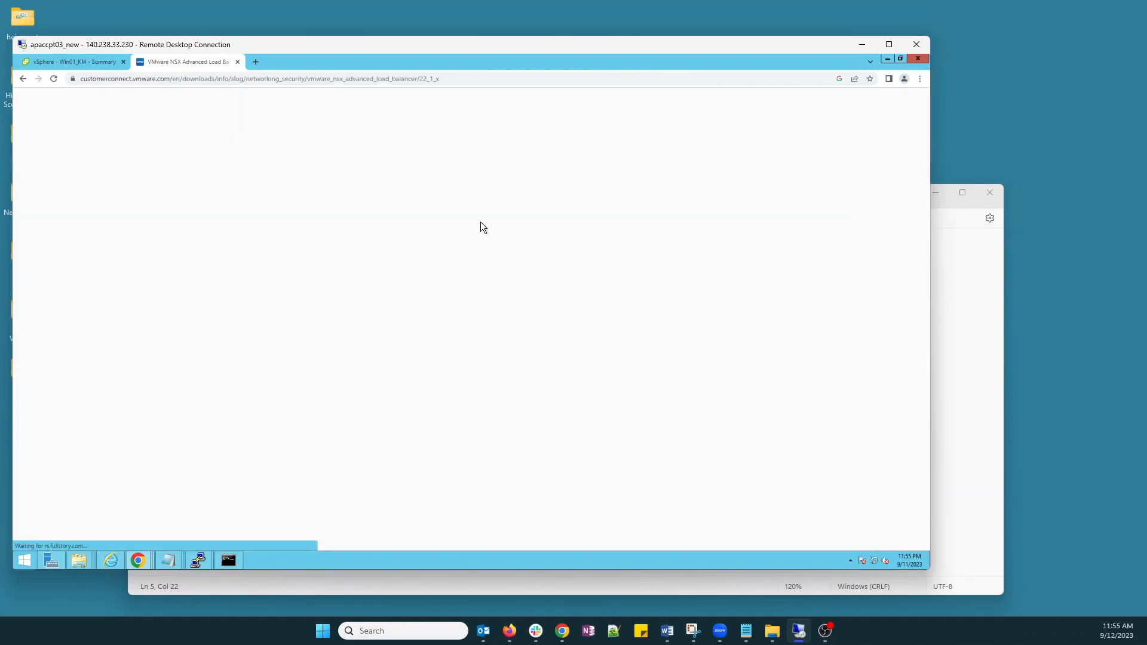
drag(289, 328, 207, 328)
click(652, 329)
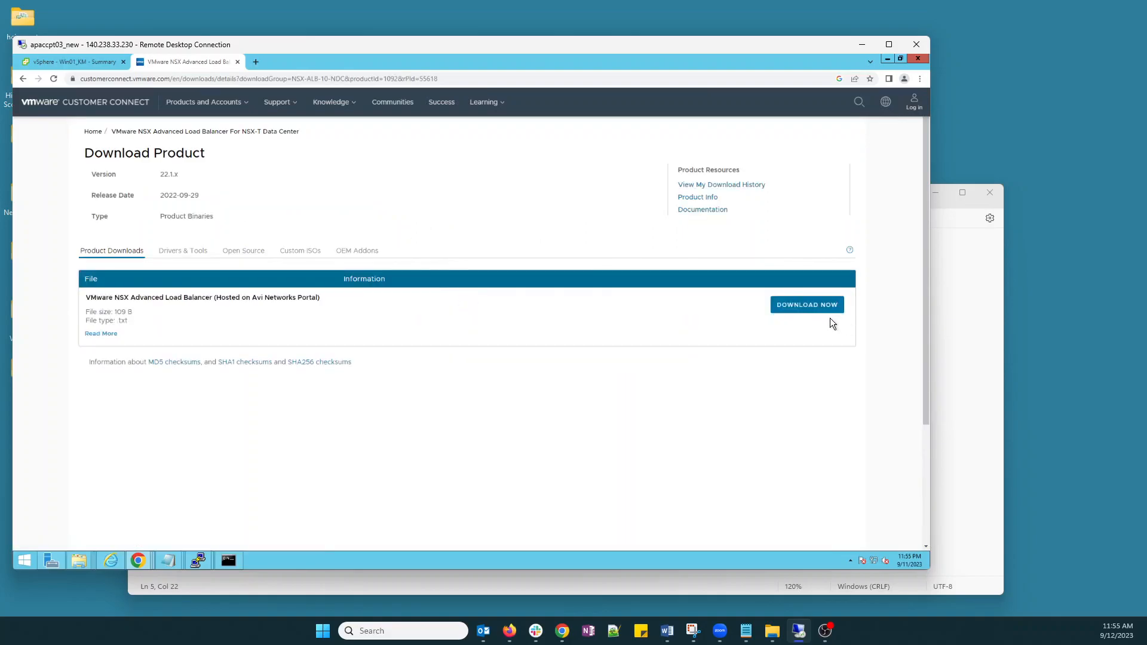
click(806, 305)
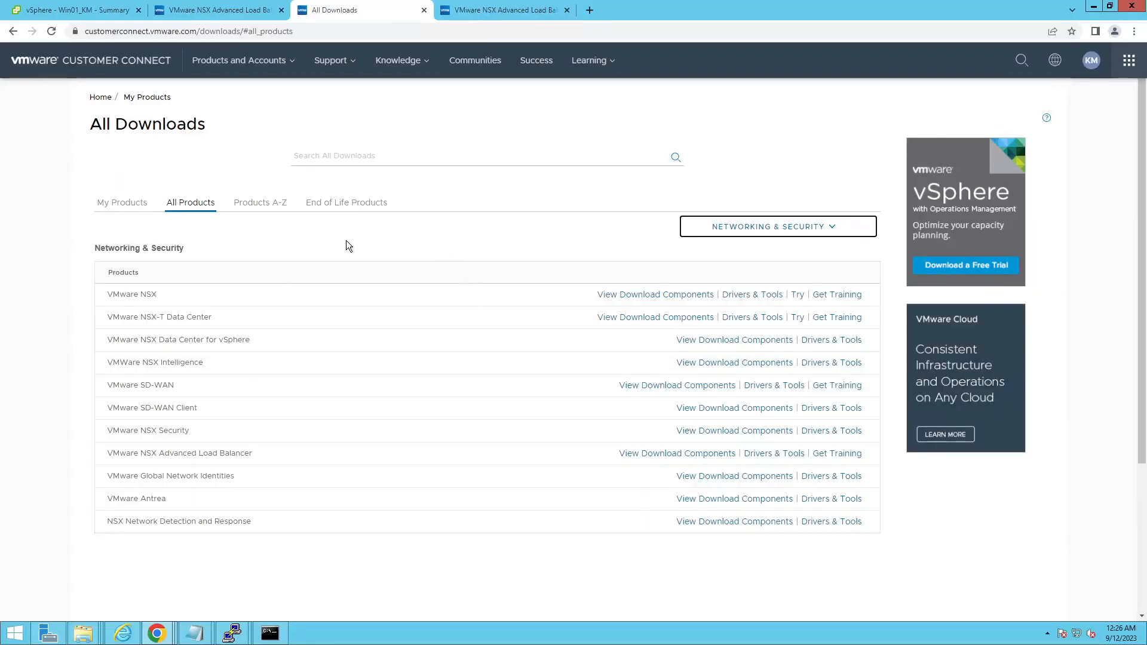
Locate VMware NSX Advanced Load Balancer among all products in the Networking & Security category of the VMware downloads.
click(123, 203)
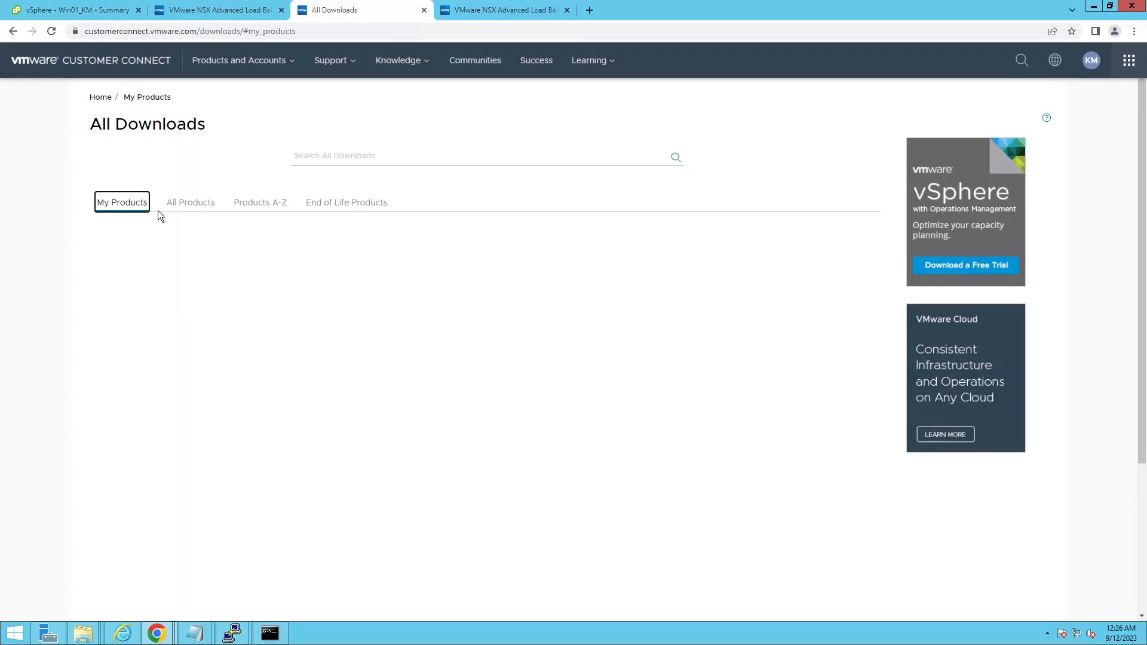
click(181, 205)
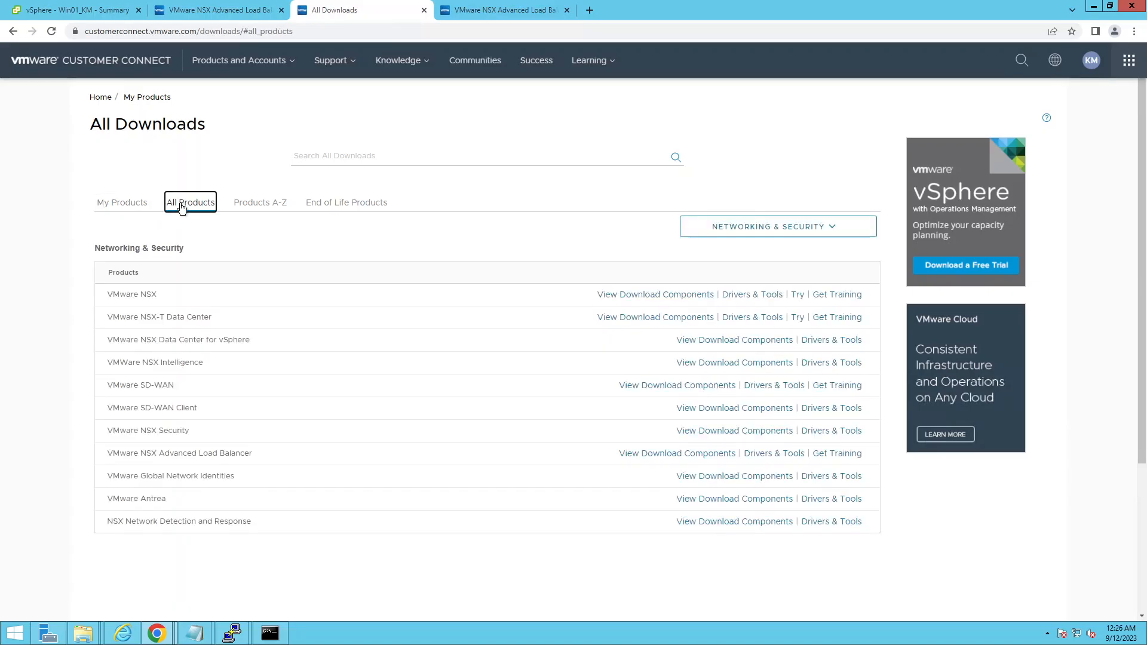
click(822, 237)
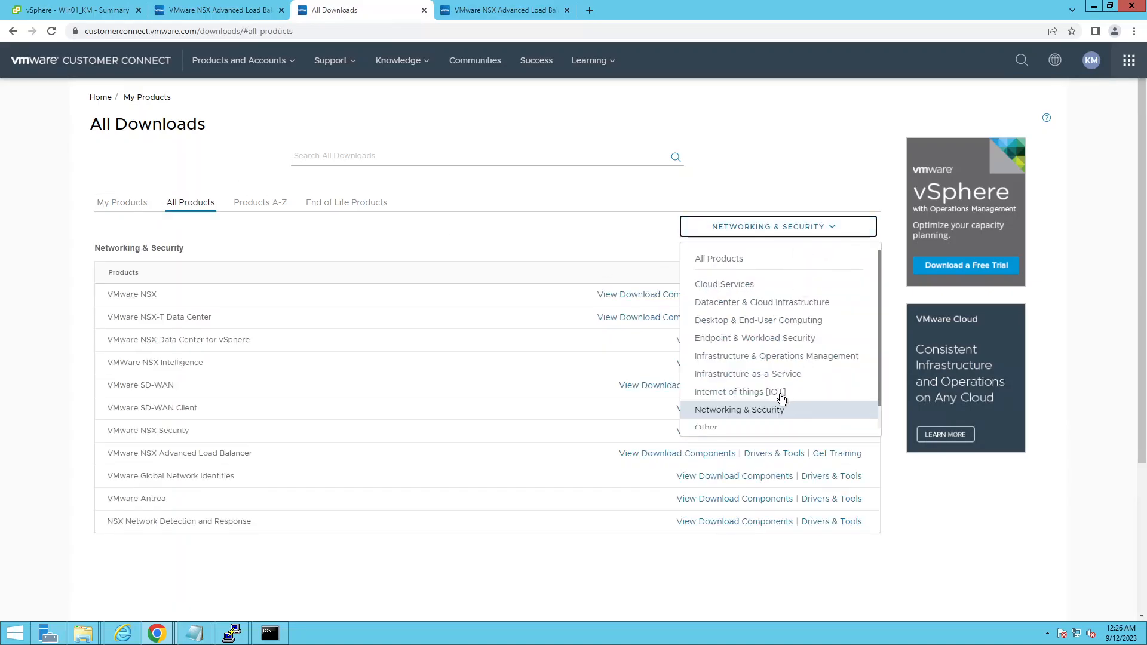
click(19, 471)
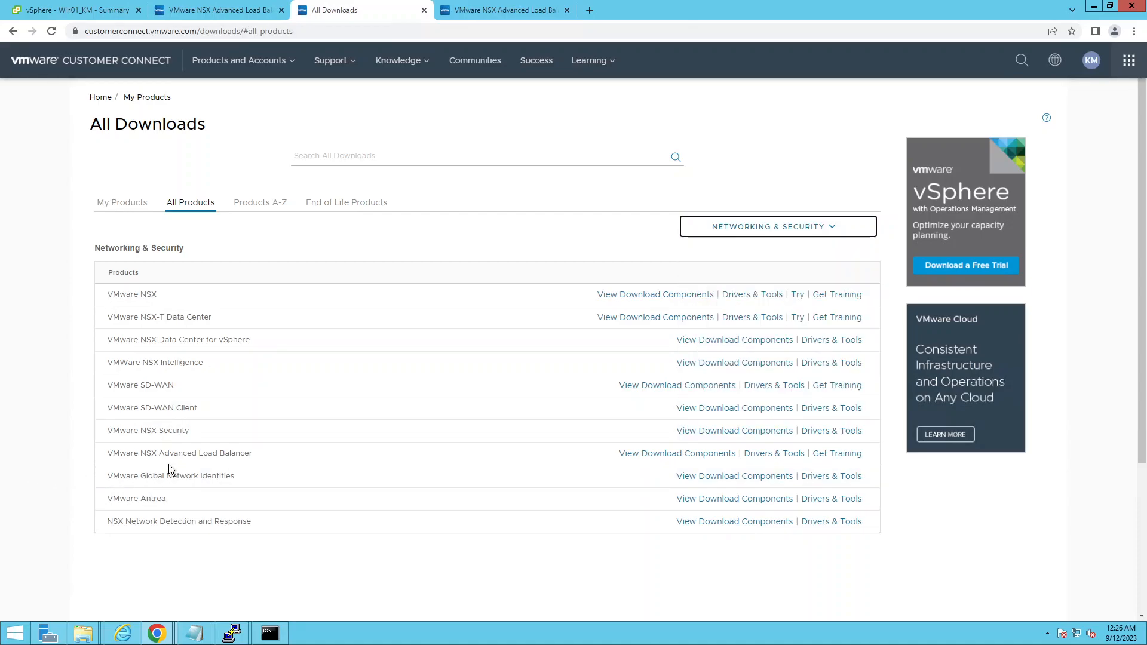
drag(187, 454, 249, 454)
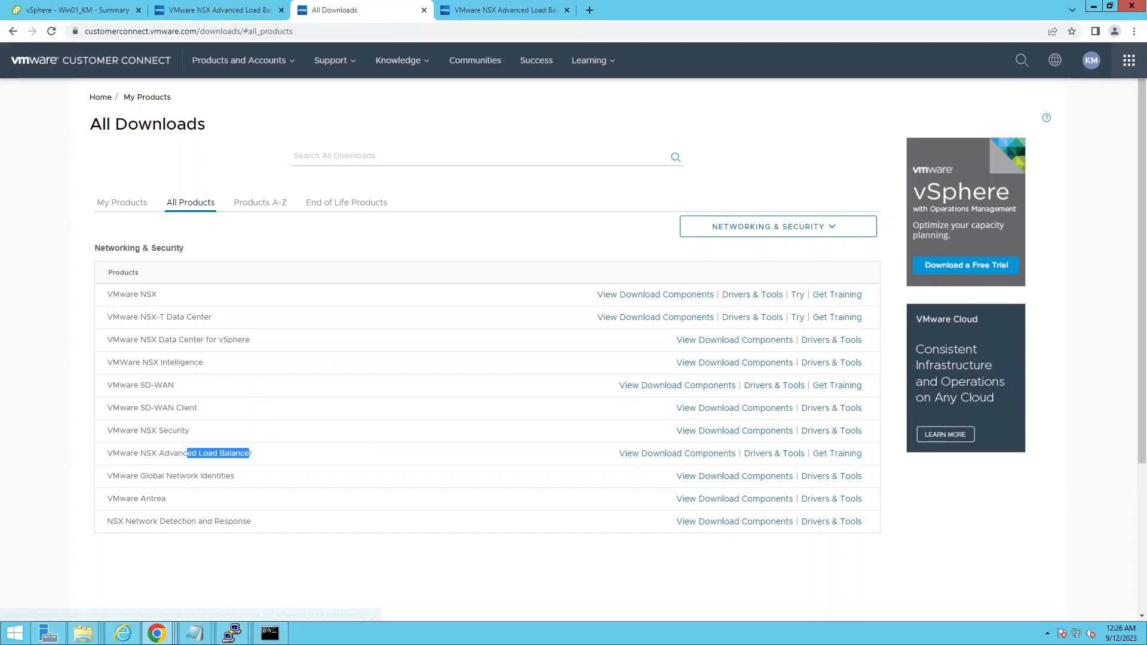
View the NSX Advanced Load Balancer Software Download Workflow article and highlight its number, 82049.
click(478, 10)
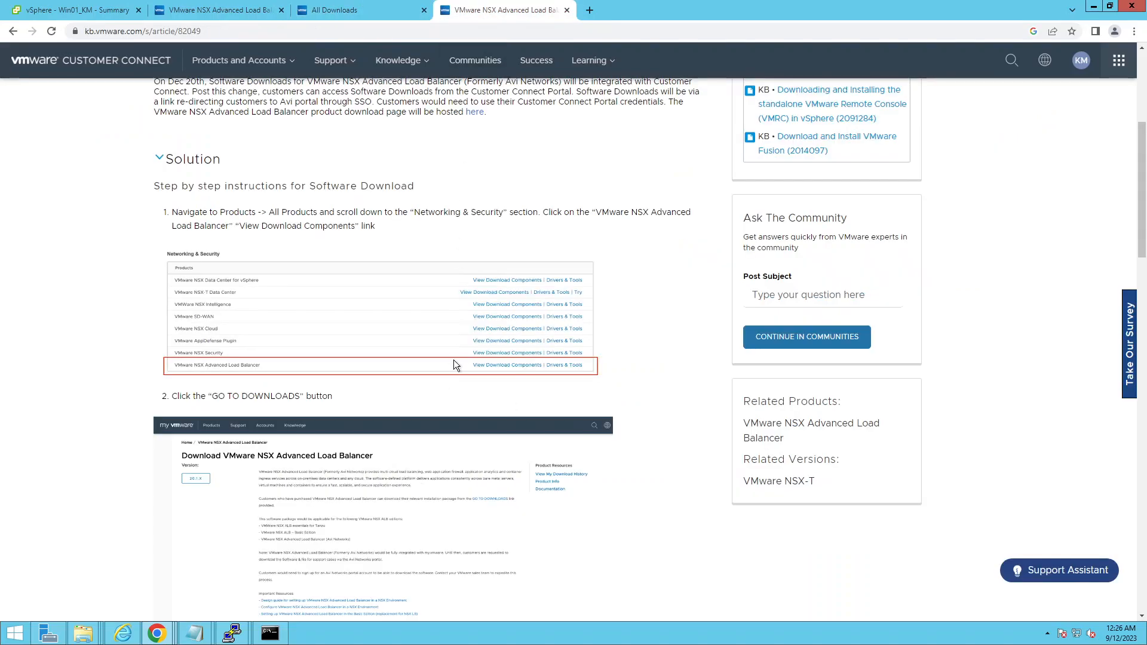
scroll(460, 334, up, 5)
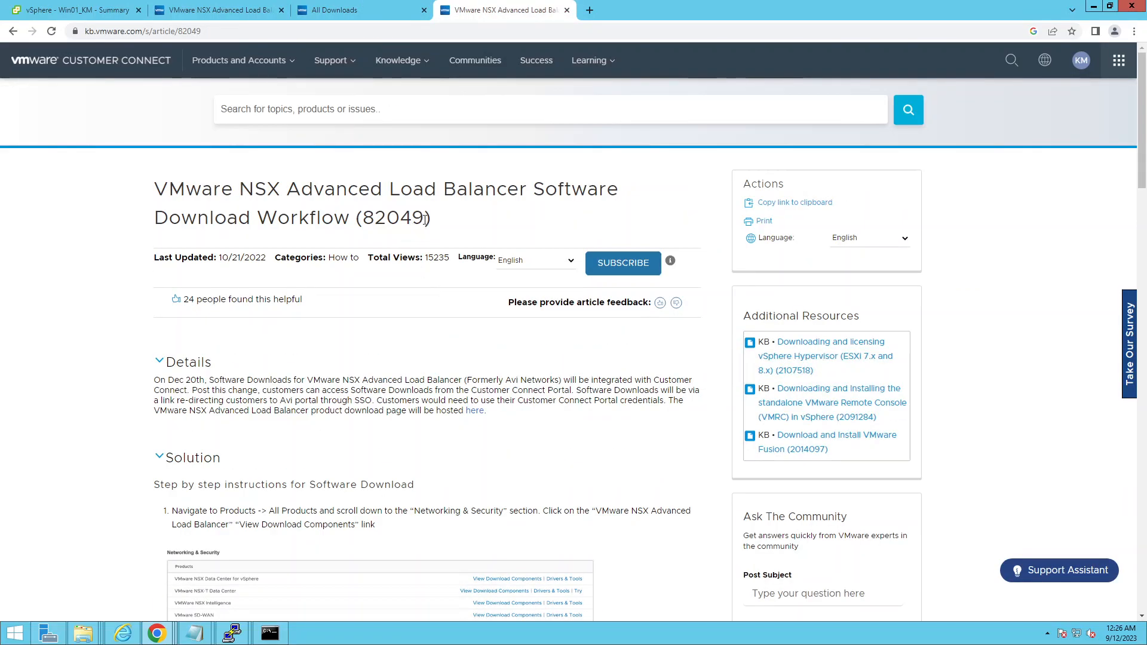
drag(425, 219, 363, 219)
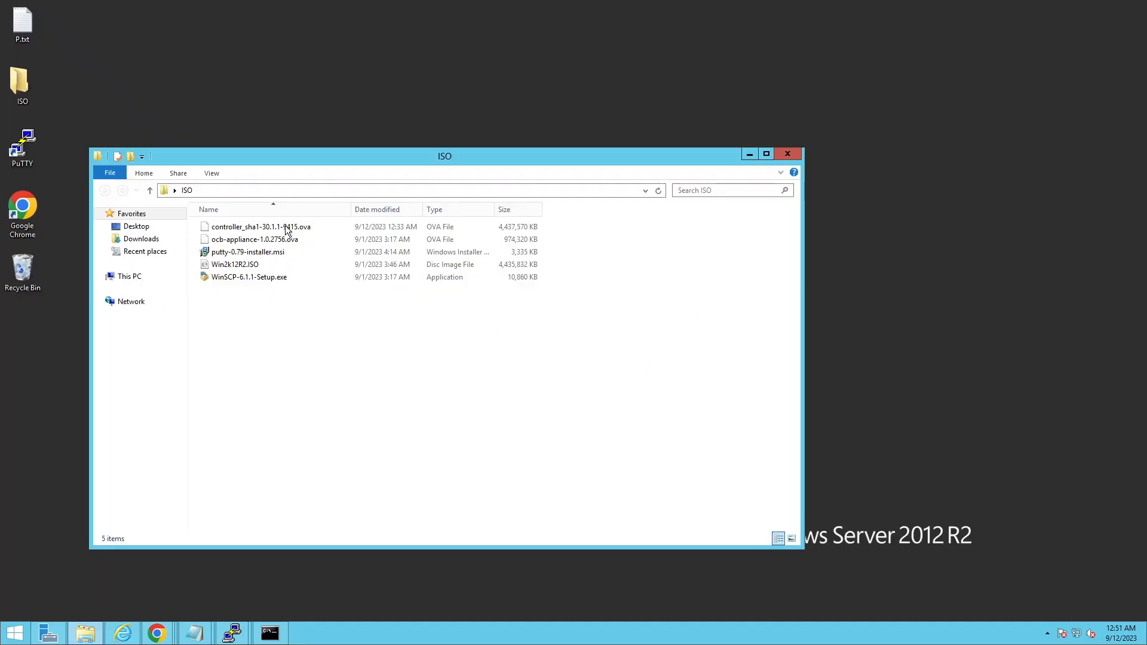
Select controller_sha1-30.1.1-9415.ova in the ISO folder and close the disconnected Win01_KM console window.
click(286, 230)
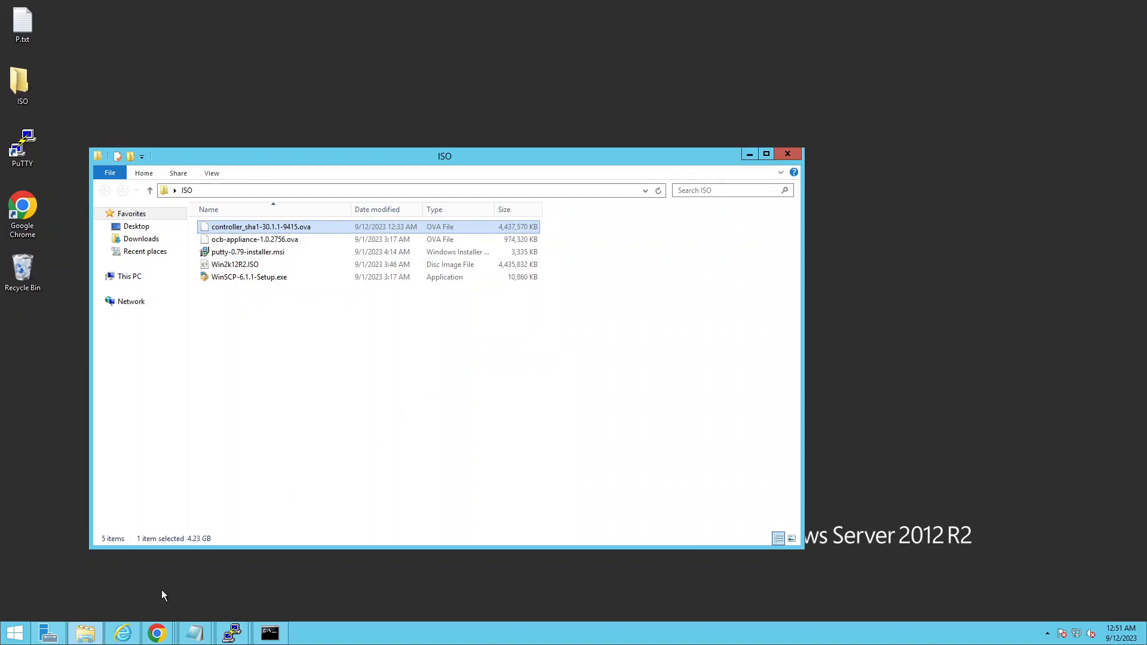
click(157, 633)
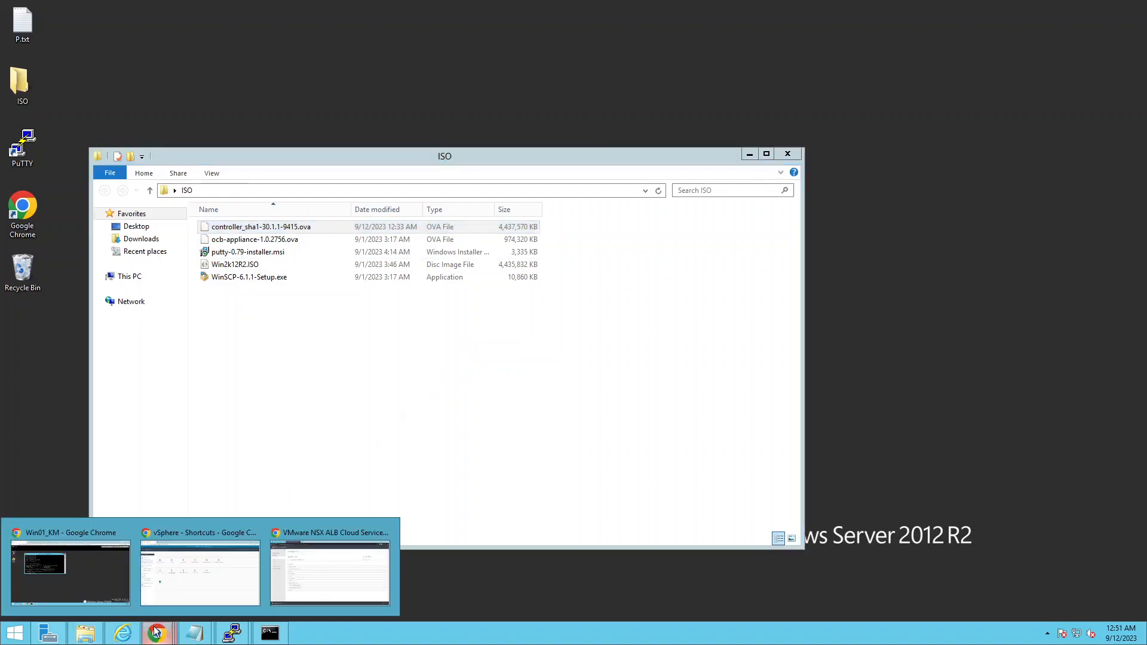
click(119, 537)
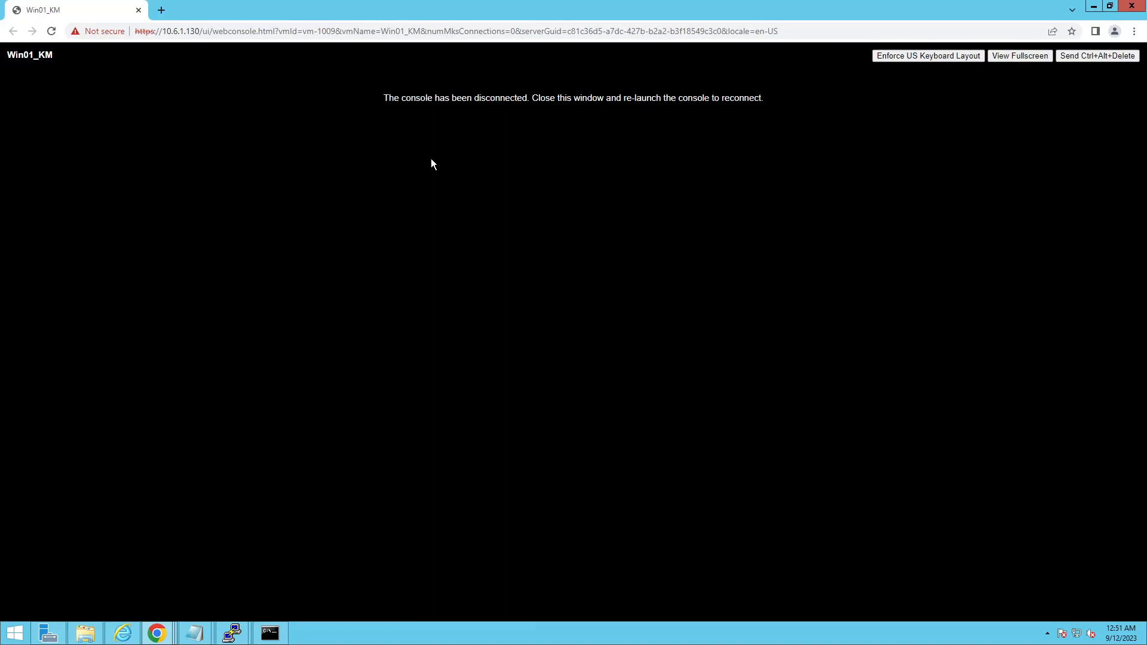
click(1128, 7)
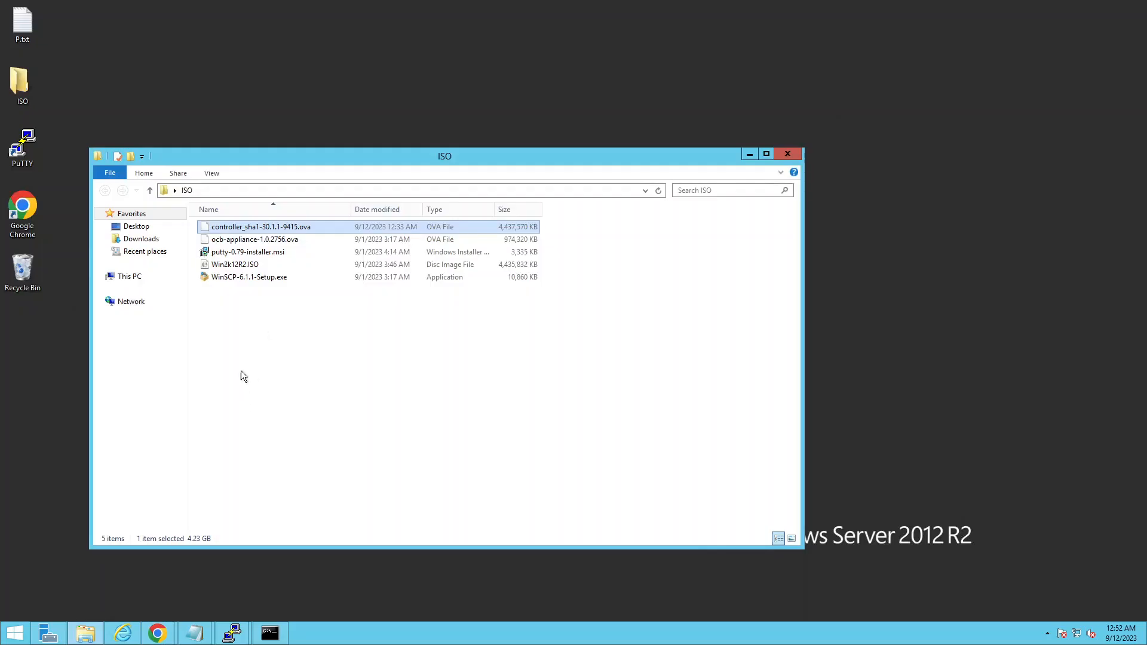
Switch to the vSphere Client browser window and open Content Libraries.
click(158, 636)
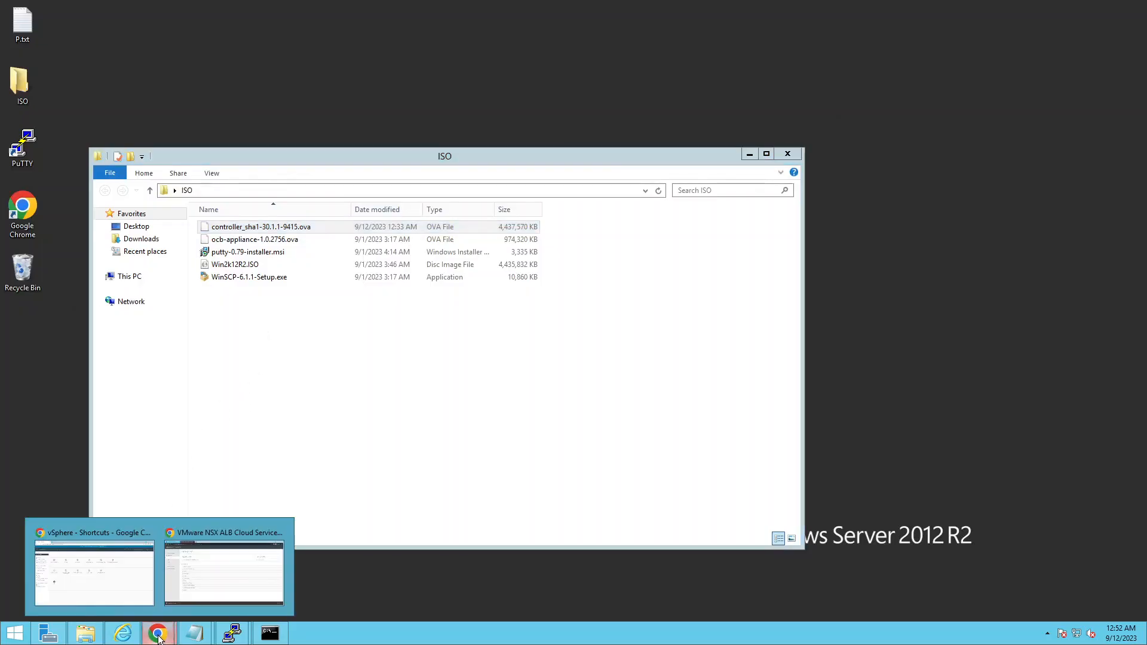
click(201, 595)
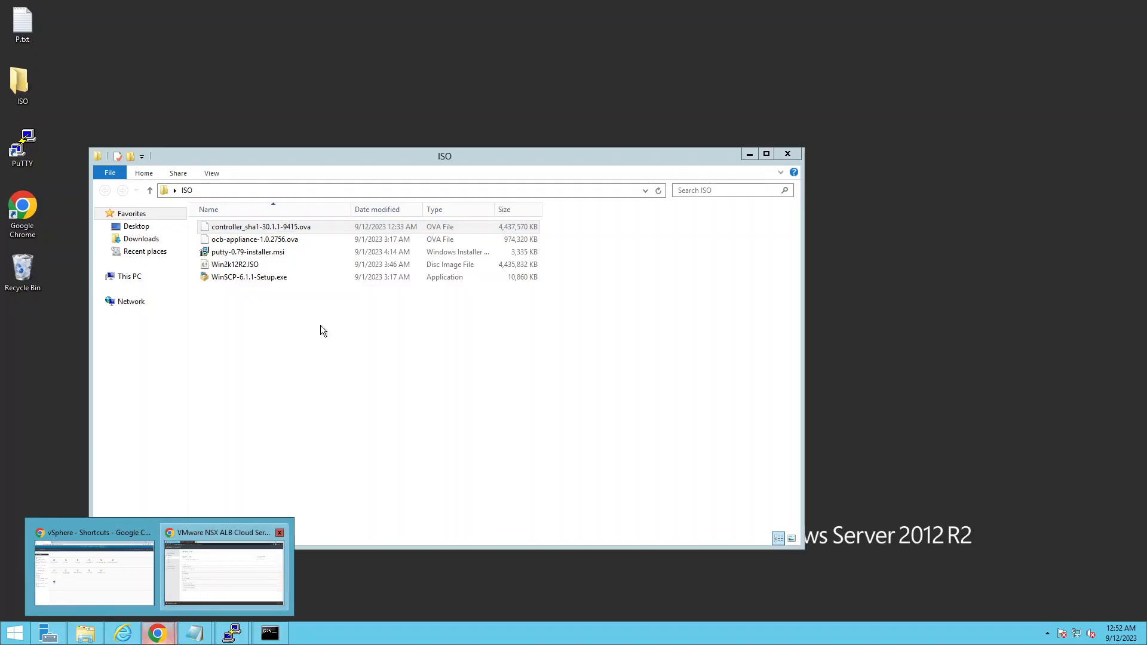
click(1093, 6)
click(159, 634)
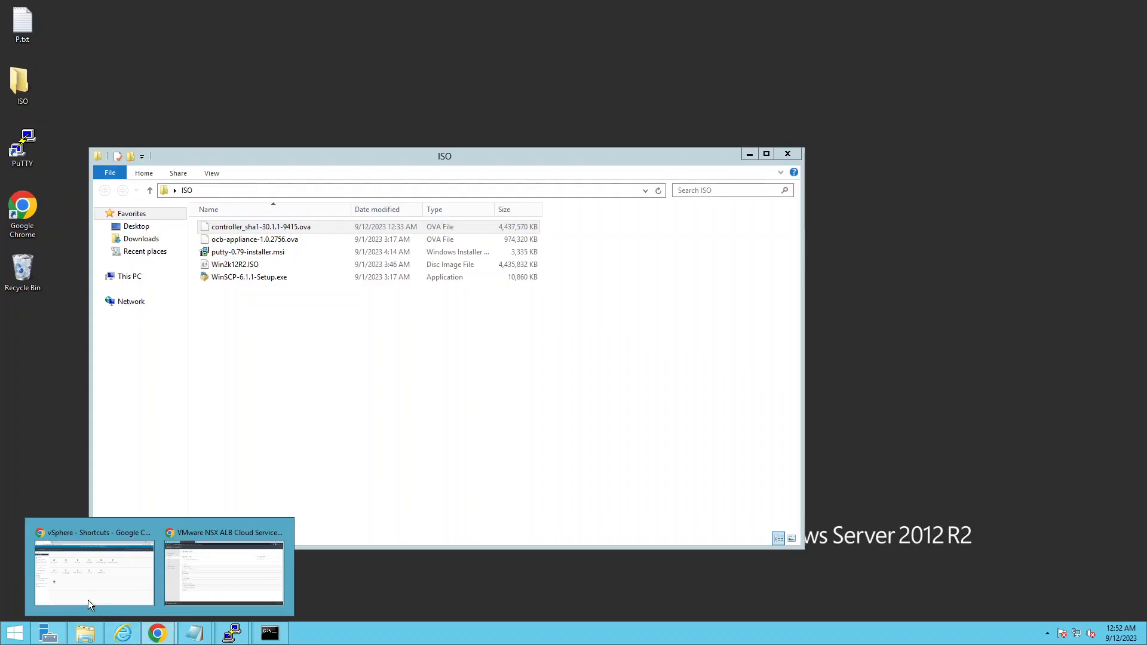
click(92, 565)
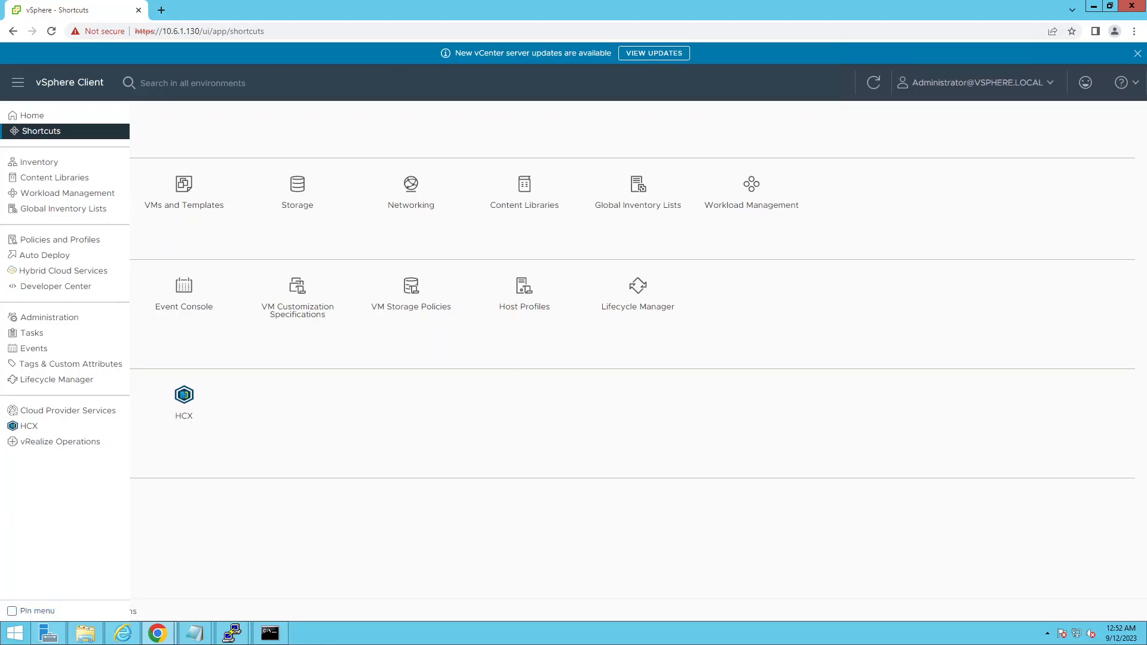
click(37, 177)
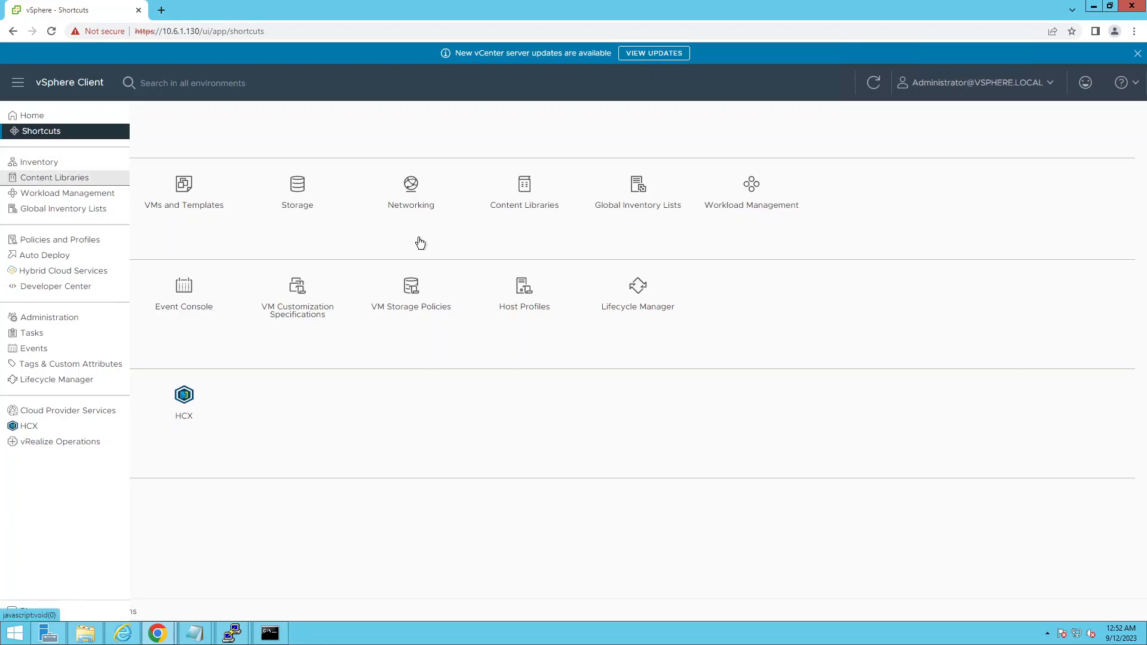
Set up a new content library named avi as a local library, without publishing or a security policy.
click(318, 159)
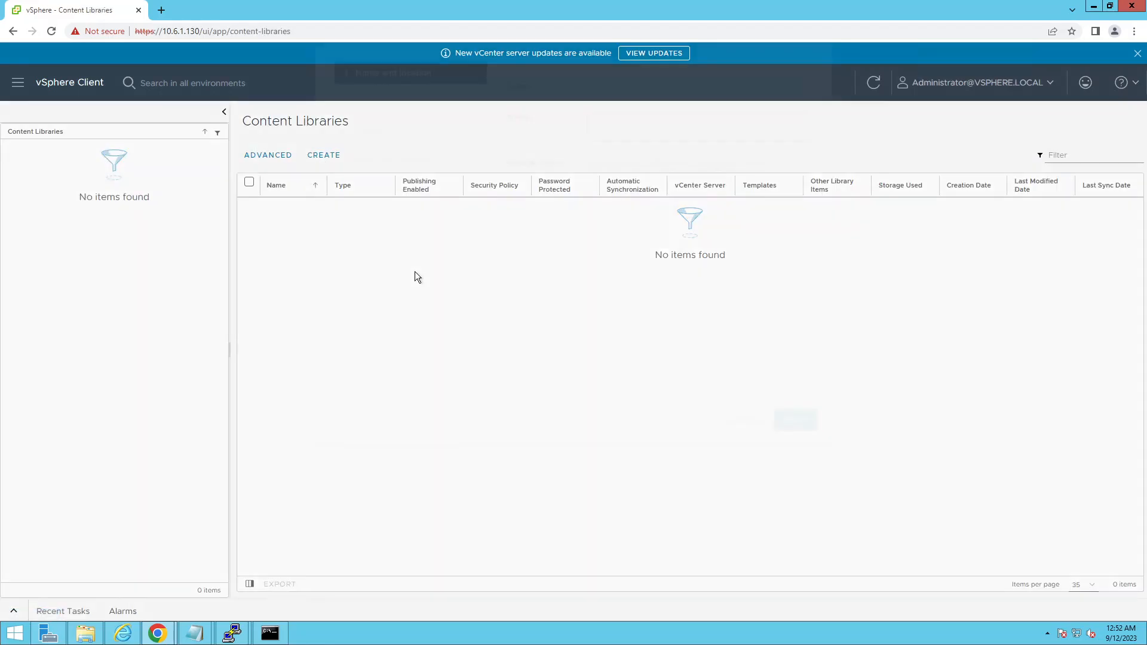
click(612, 188)
text(avi)
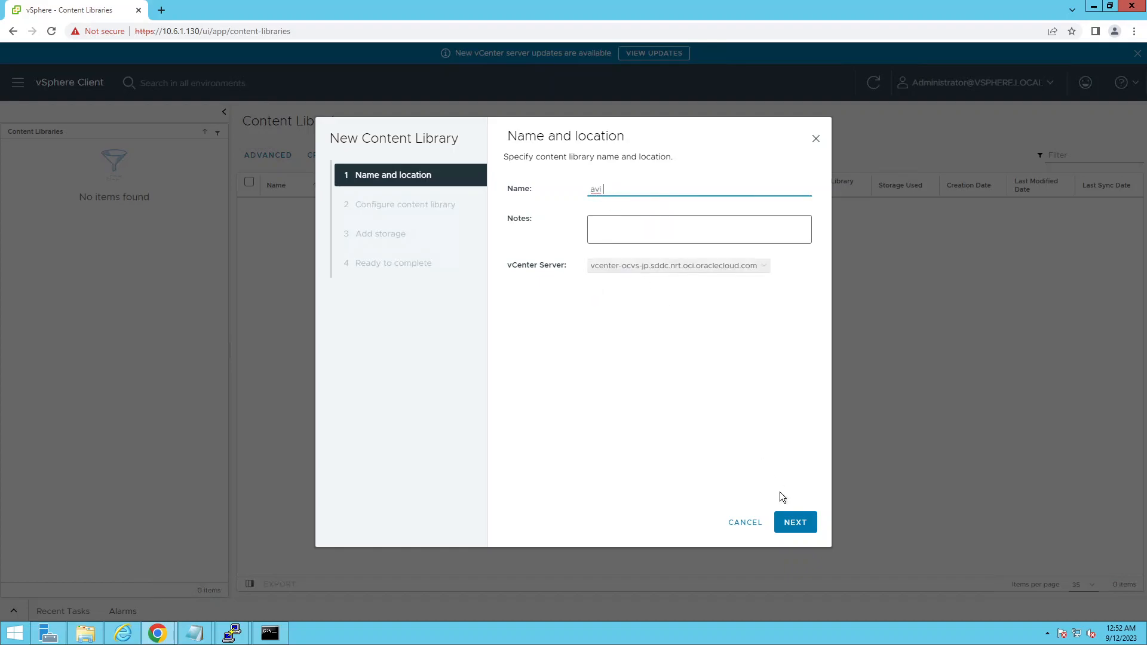
click(795, 522)
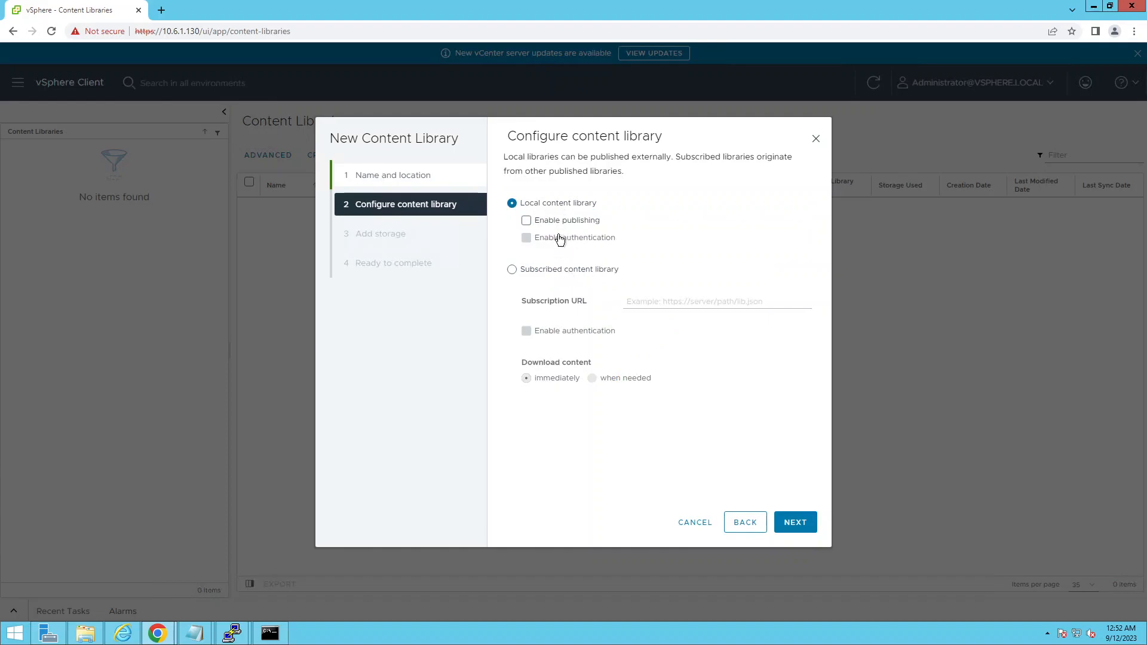
click(795, 520)
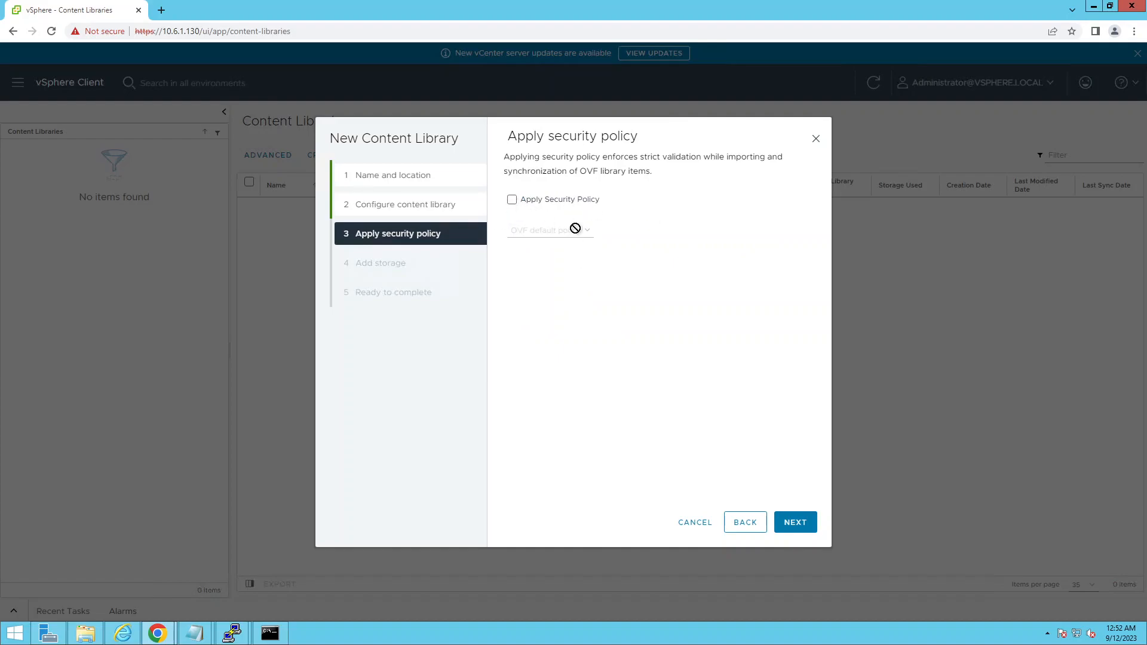
click(784, 528)
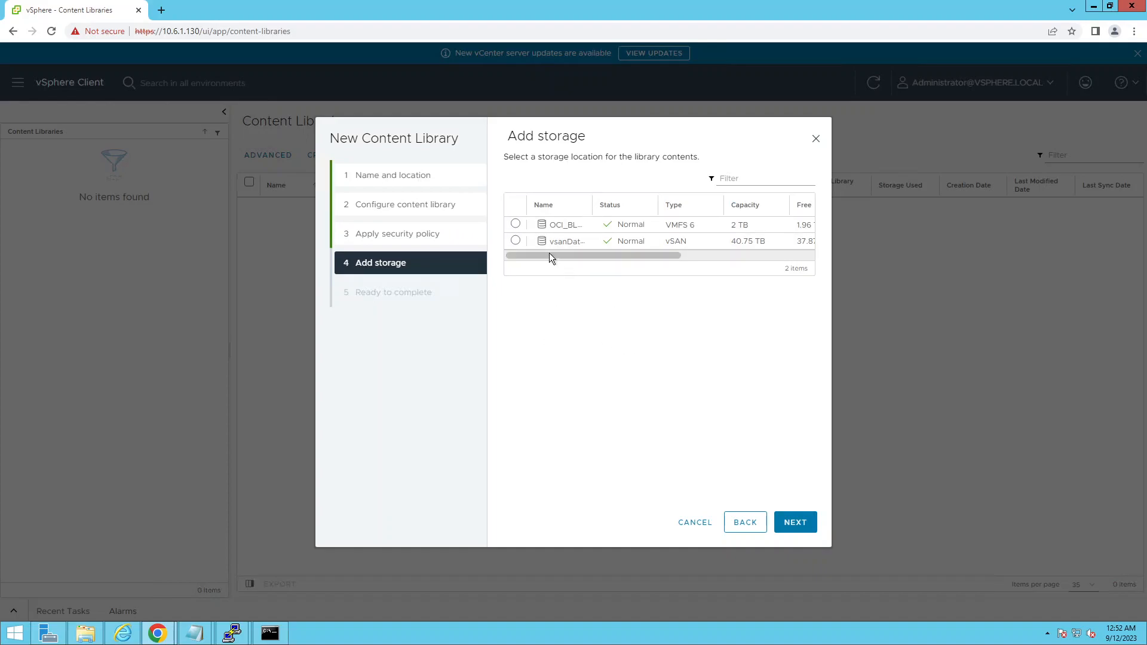
Store the new library's contents on vsanDatastore and finish creating the library.
click(516, 240)
click(799, 530)
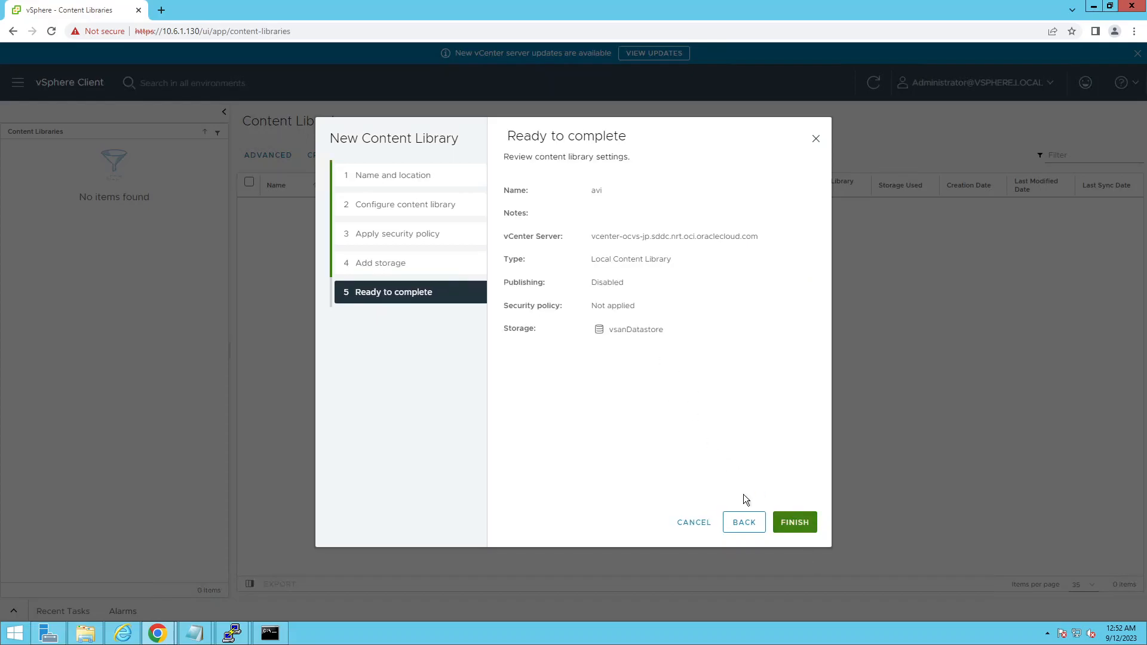
click(795, 523)
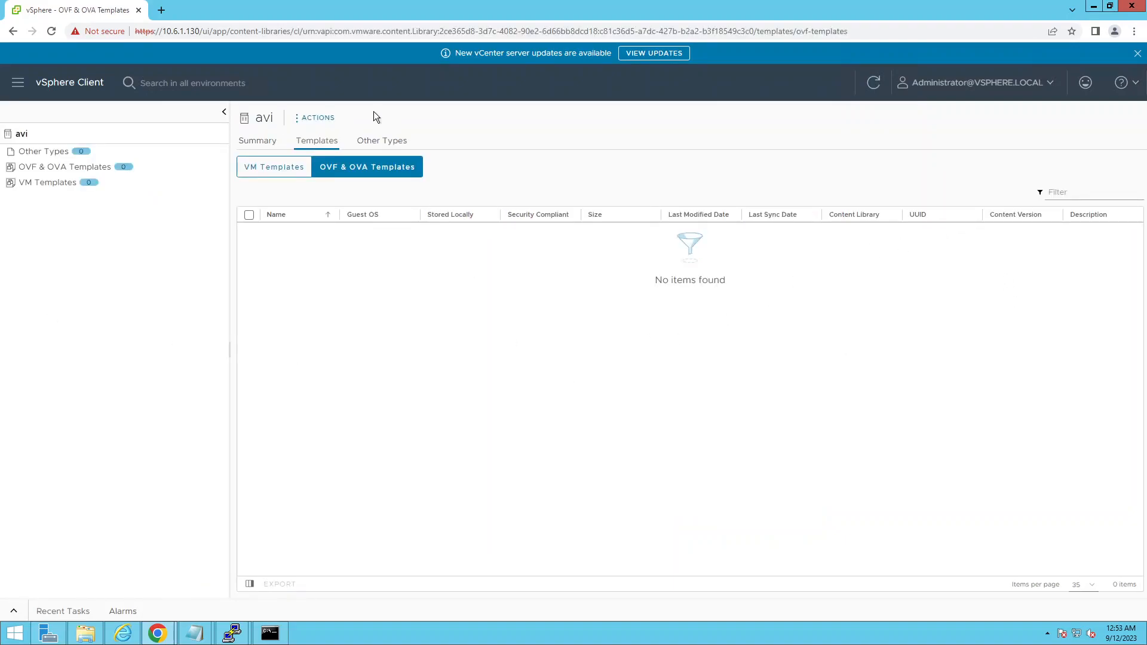
Import the local file controller_sha1-30.1.1-9415.ova from the desktop's ISO folder into the avi library and widen the template list's Name column.
click(306, 119)
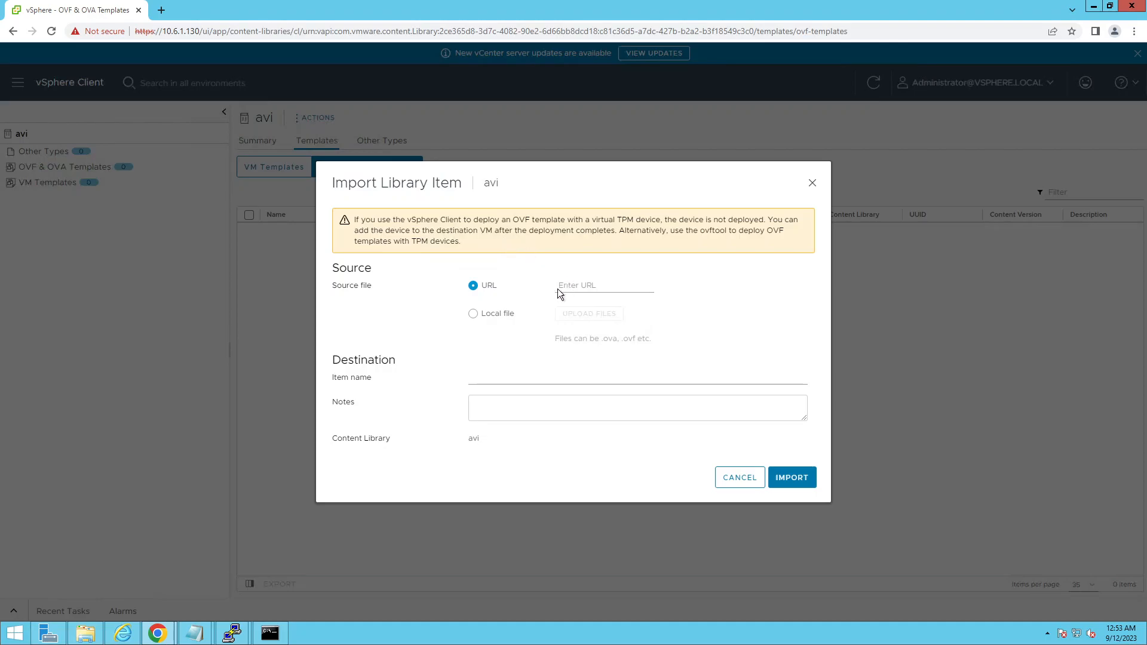
click(474, 316)
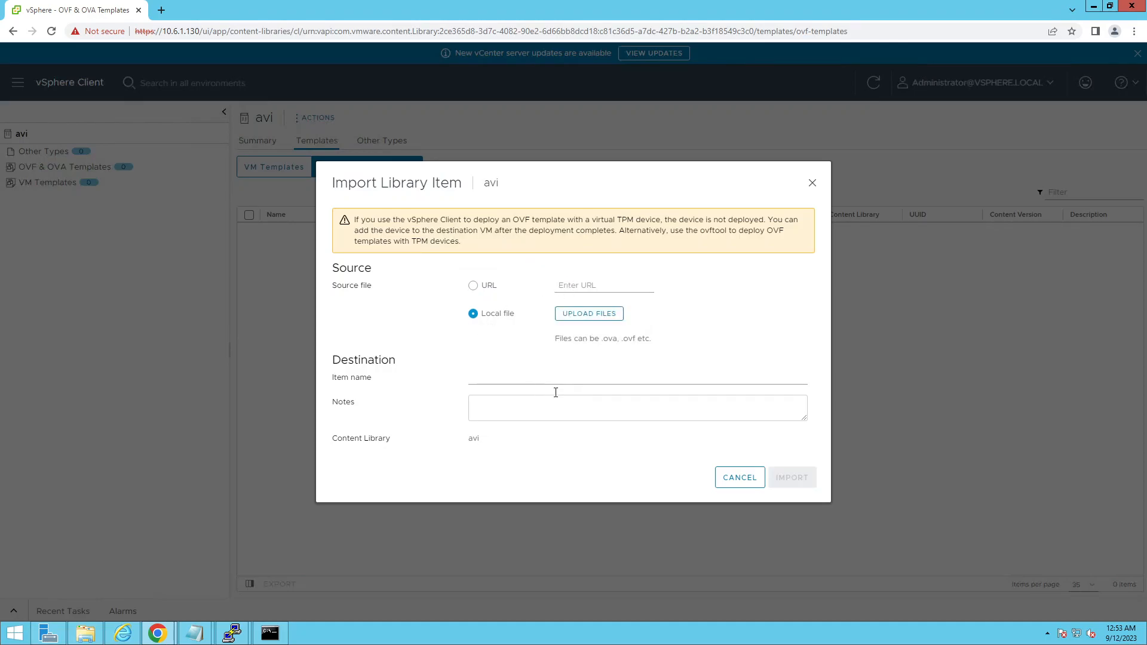
click(596, 315)
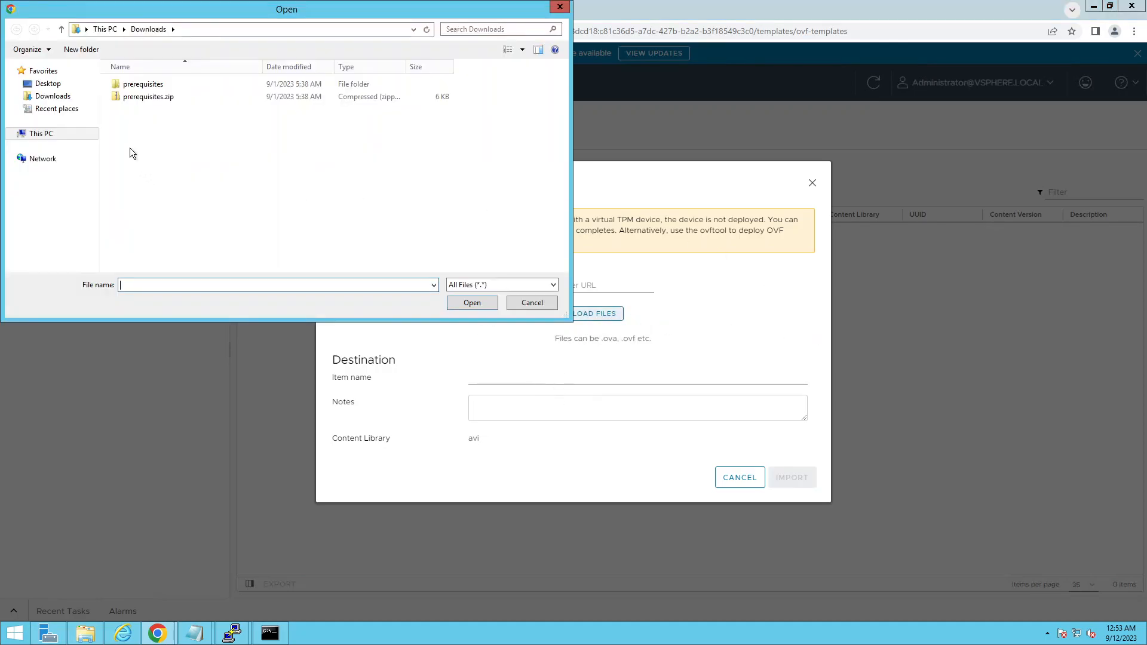
click(49, 84)
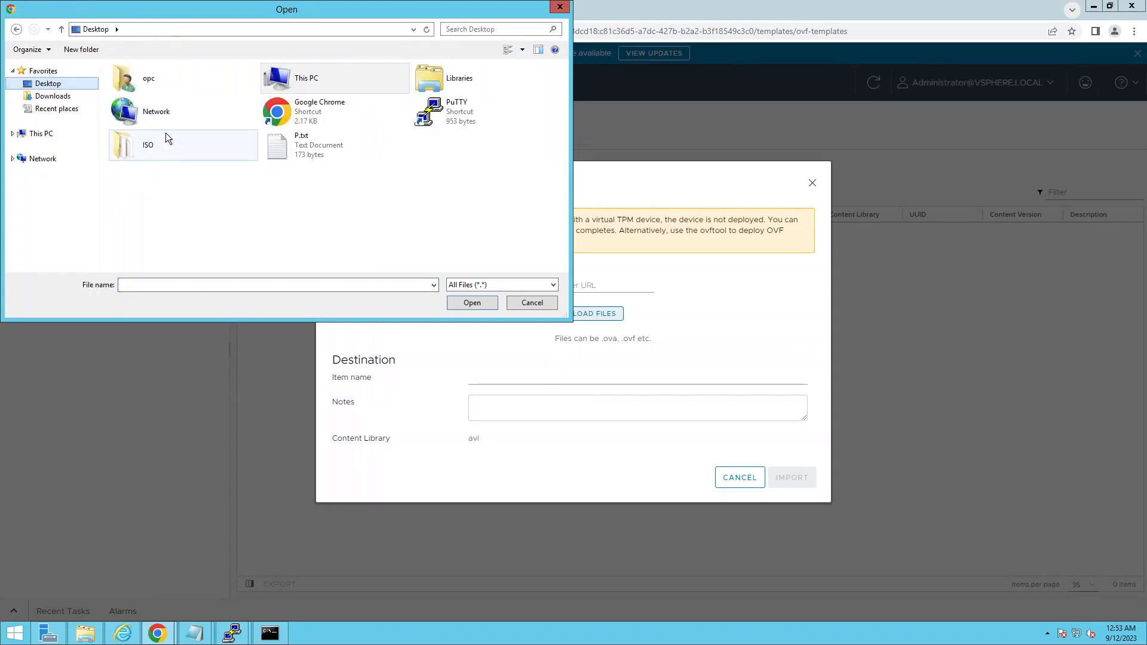
double_click(172, 147)
click(185, 84)
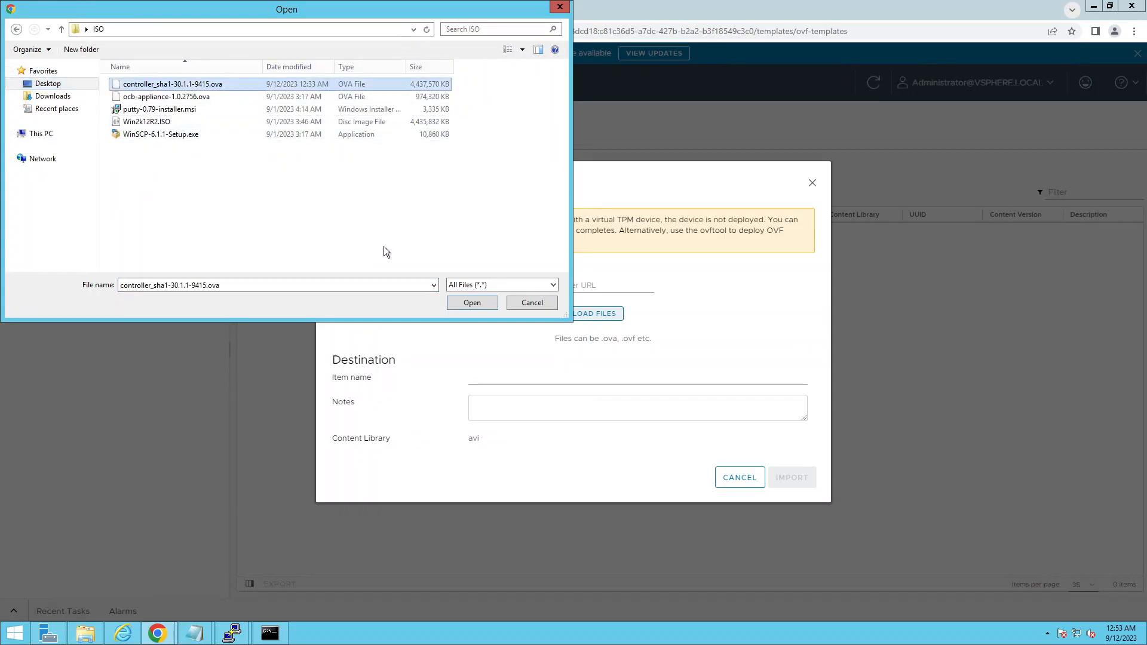
click(470, 303)
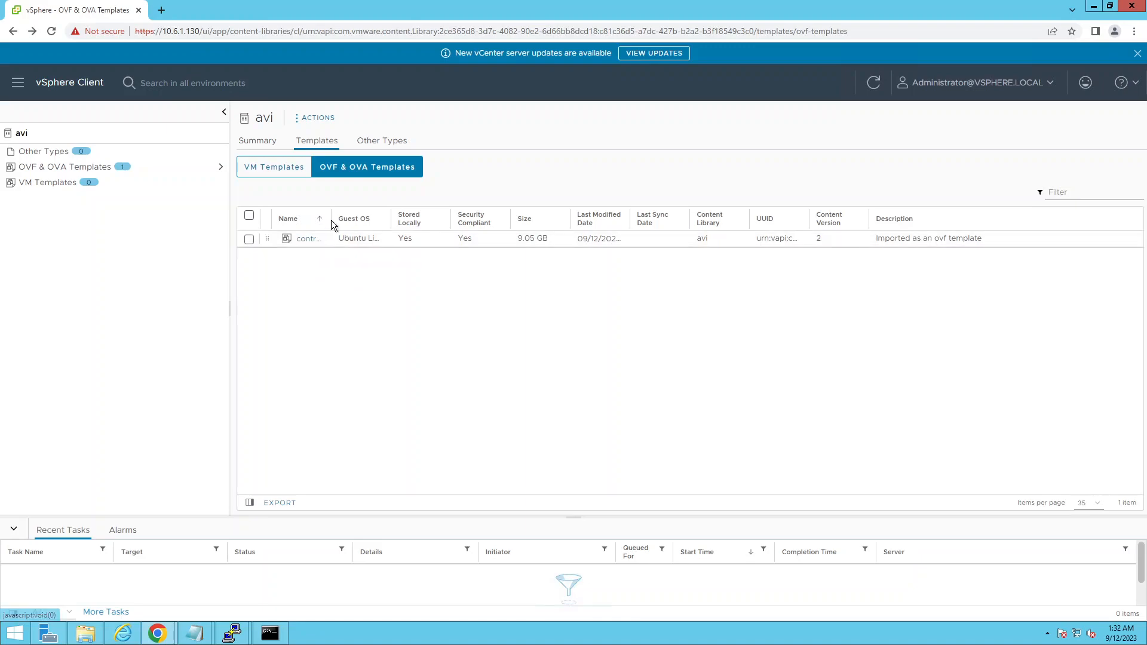
drag(355, 298, 465, 299)
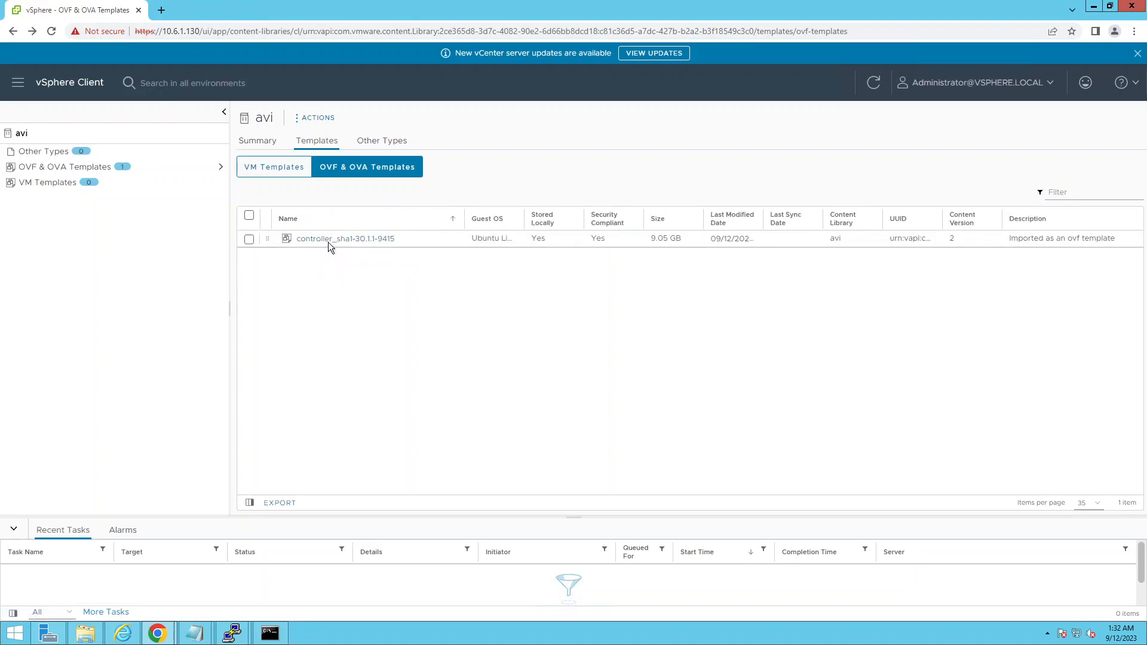
Start a new VM from the controller_sha1-30.1.1-9415 template, named avi_controller and located in the Discovered virtual machine folder of oci-w01dc.
right_click(331, 242)
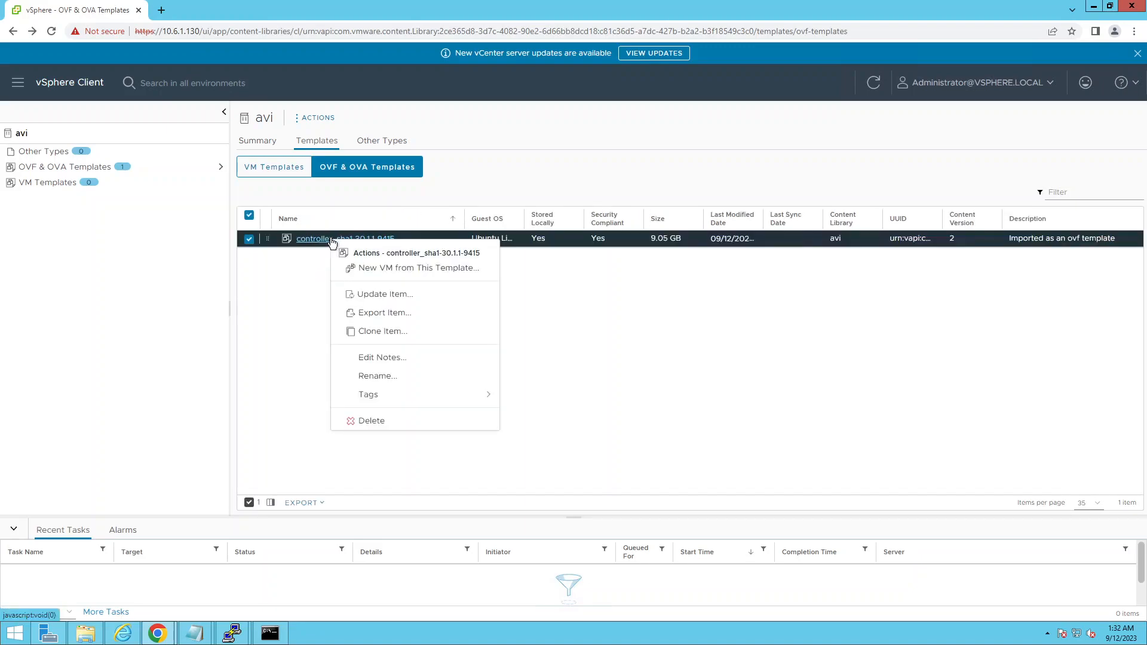
click(386, 270)
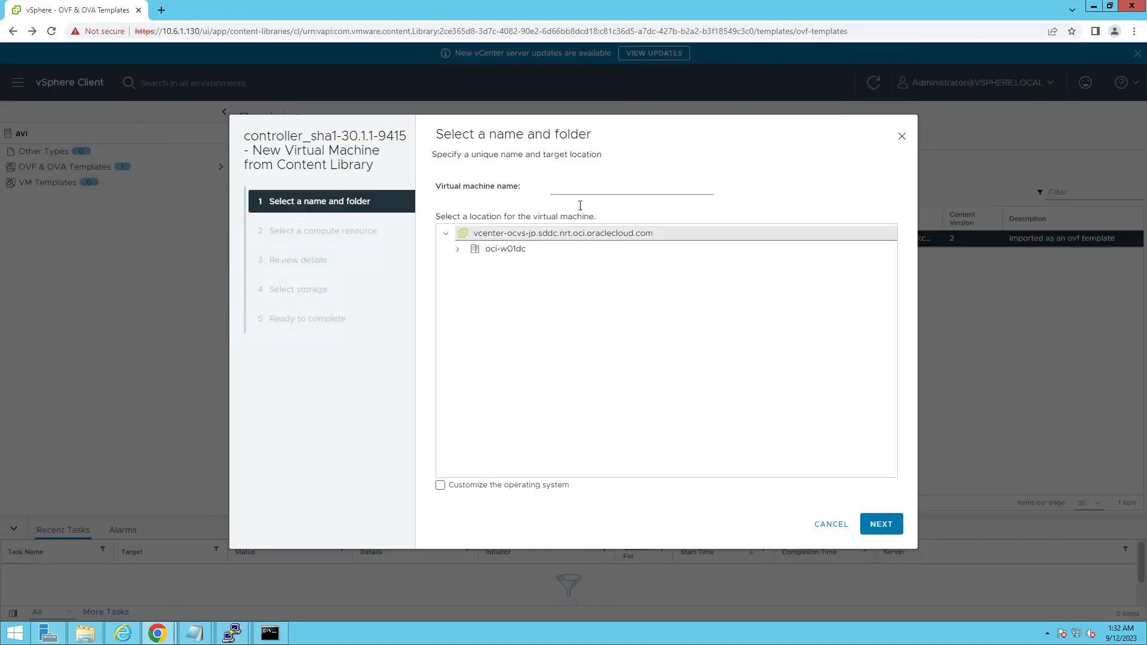
click(559, 189)
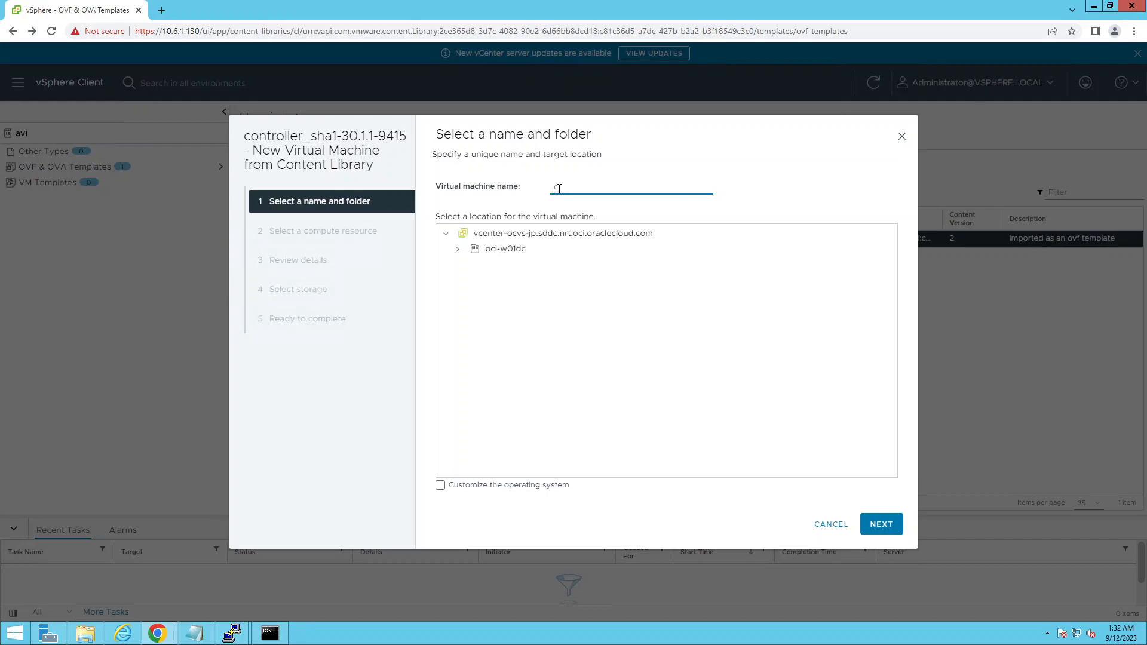
text(avi_controller)
click(458, 248)
click(540, 266)
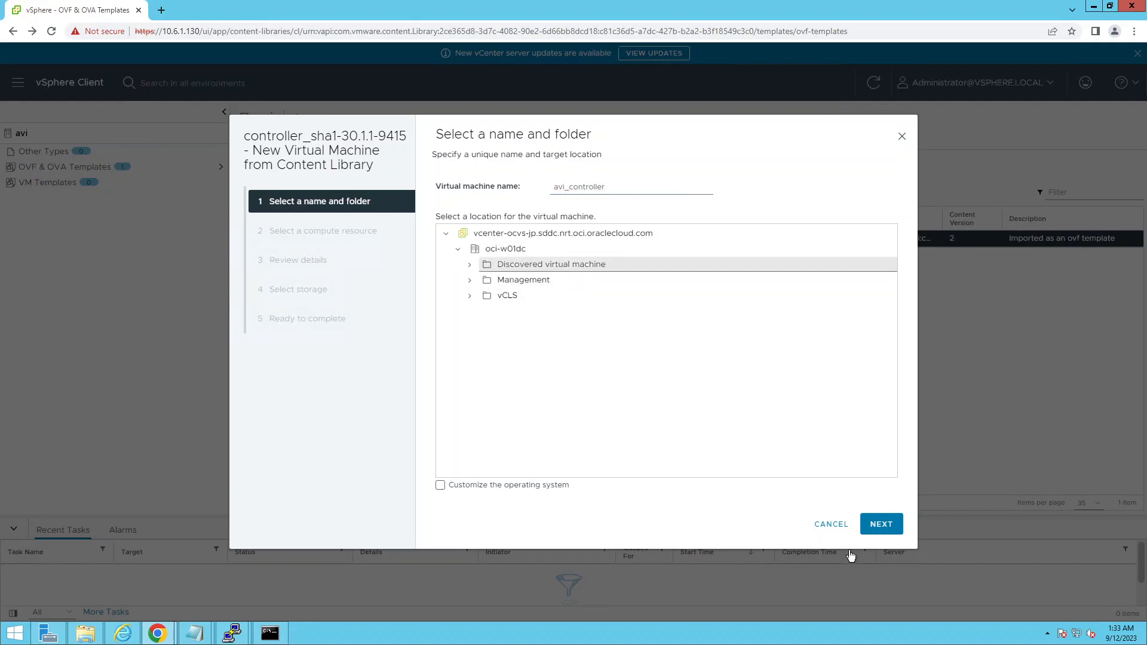
click(880, 524)
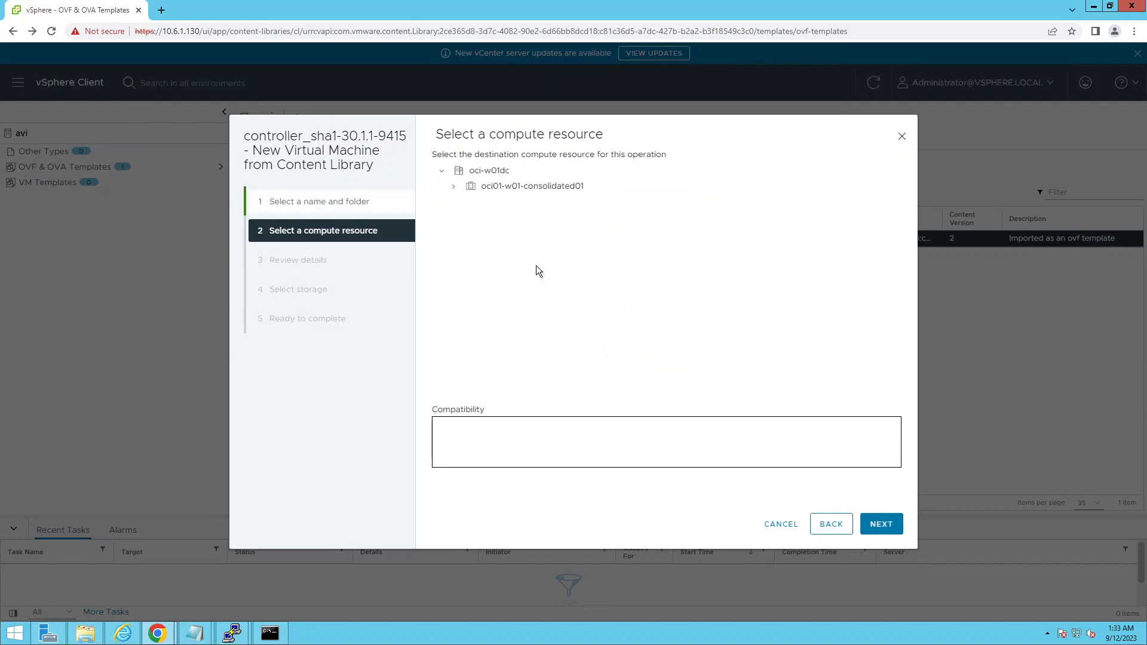
click(839, 524)
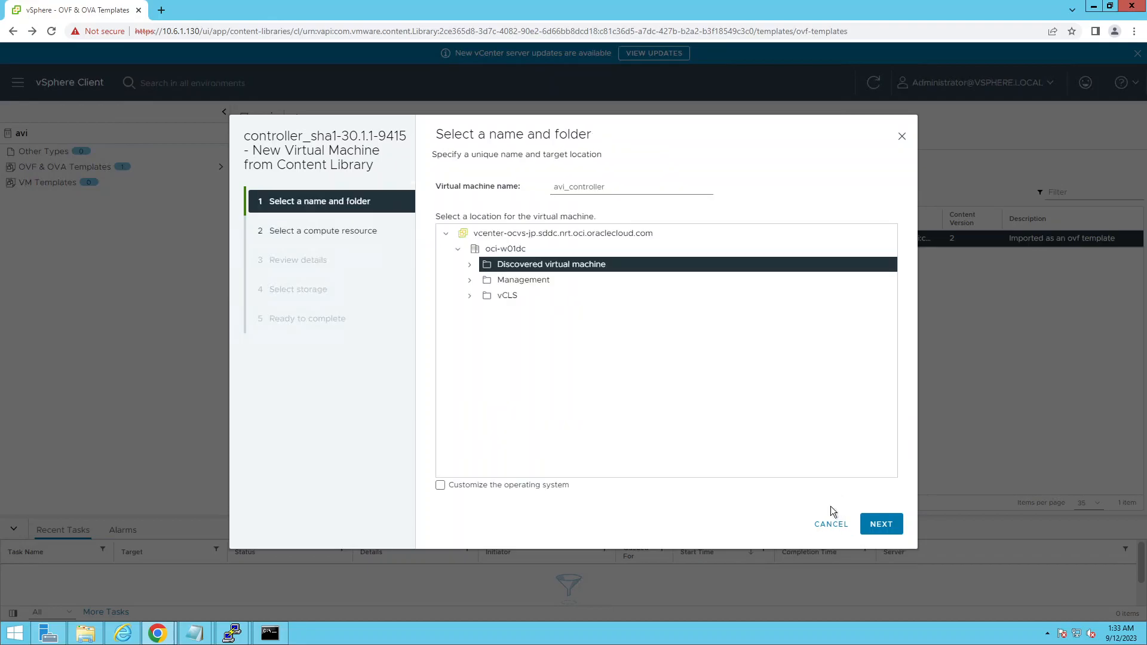
click(882, 524)
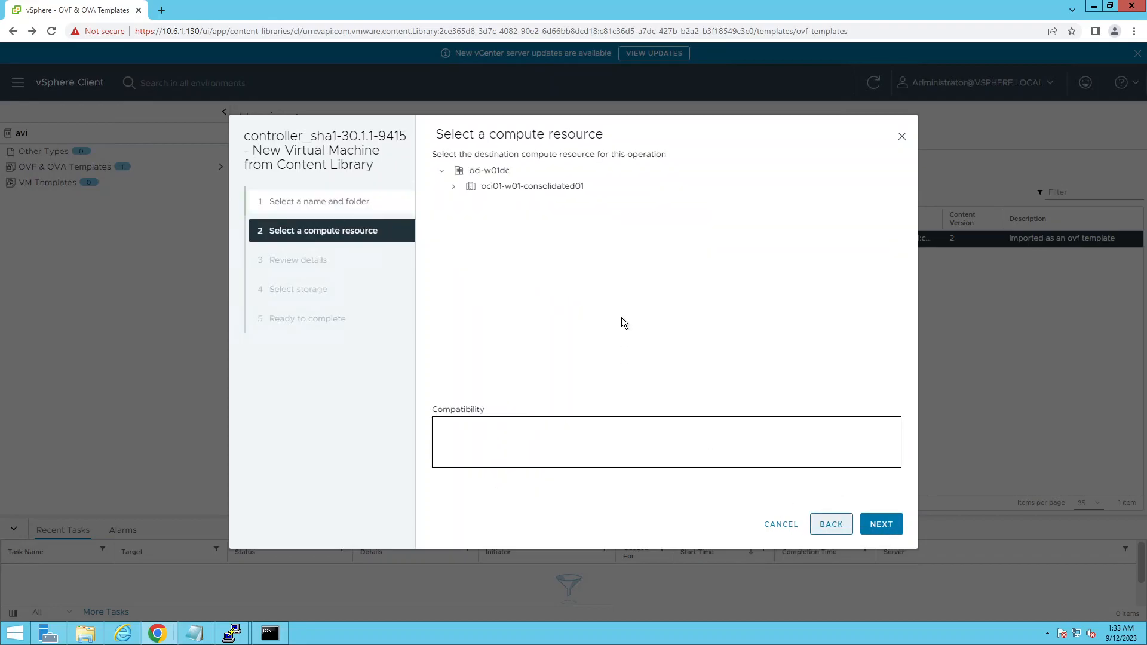
Choose the ocvs-jp-esxi-1 host in oci01-w01-consolidated01 as compute resource, accept the template details, and store the VM on vsanDatastore.
click(452, 185)
click(529, 203)
click(881, 524)
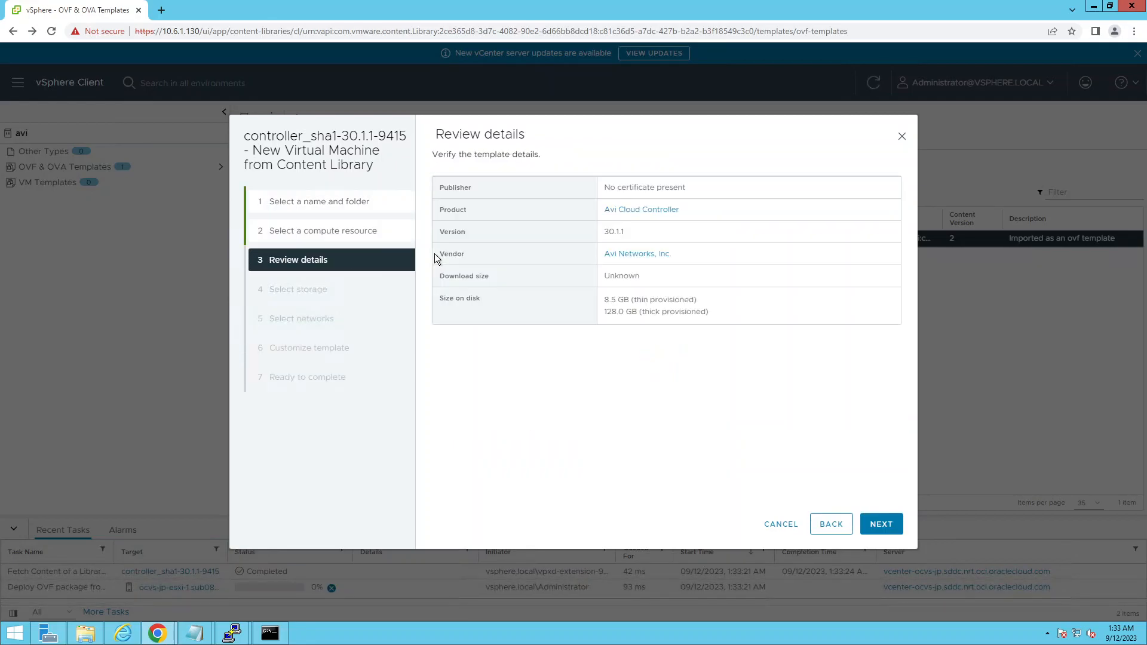
click(881, 524)
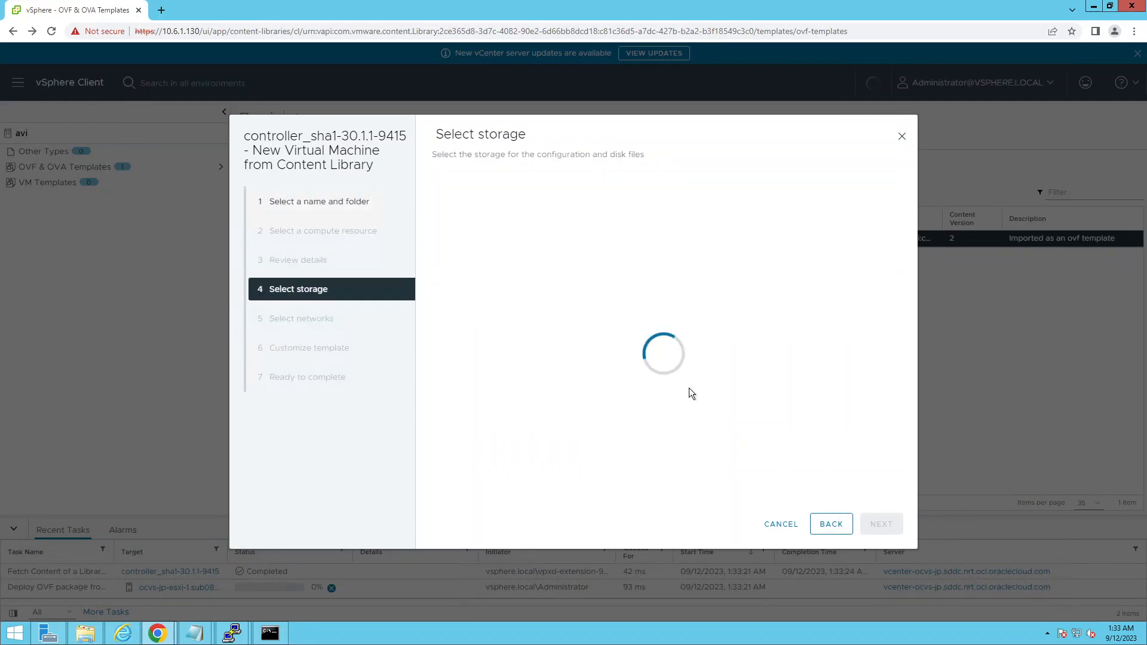
click(443, 281)
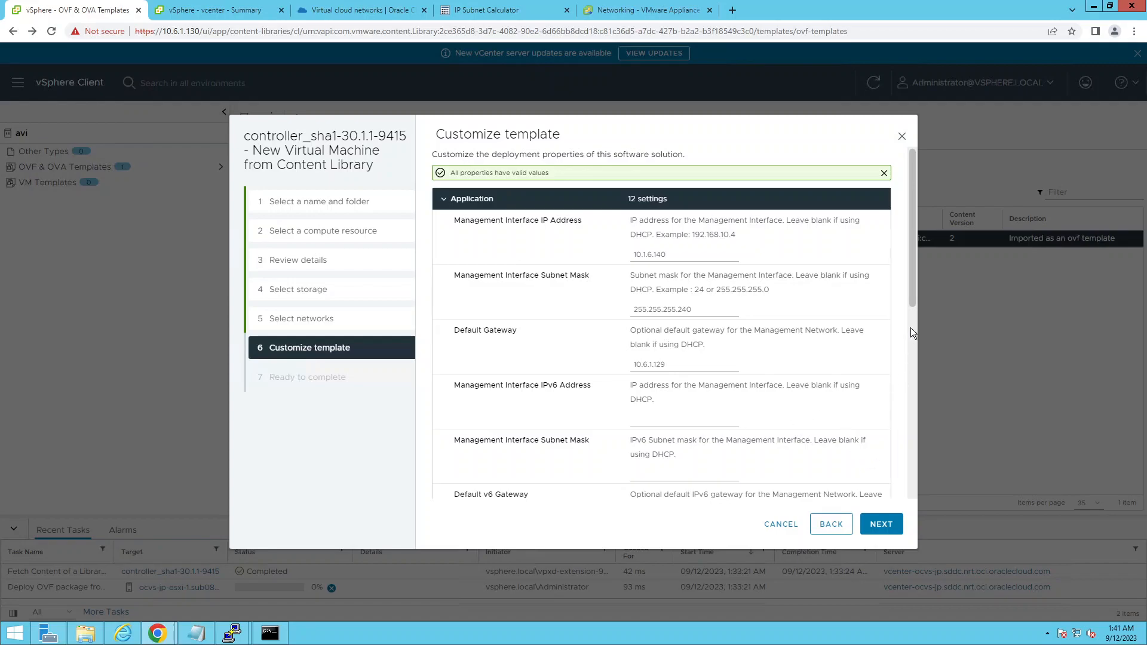
Review the template's network and NSX-T properties, accept them, check the deployment summary, and complete the avi_controller deployment.
drag(913, 289, 912, 468)
click(912, 469)
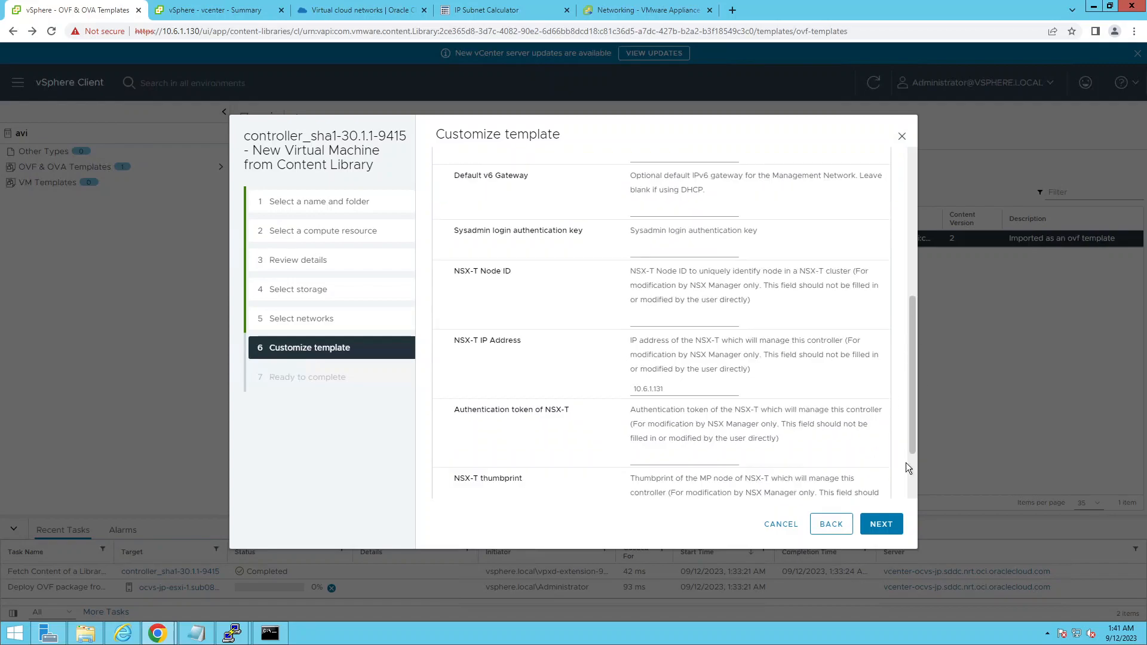
drag(518, 342, 466, 342)
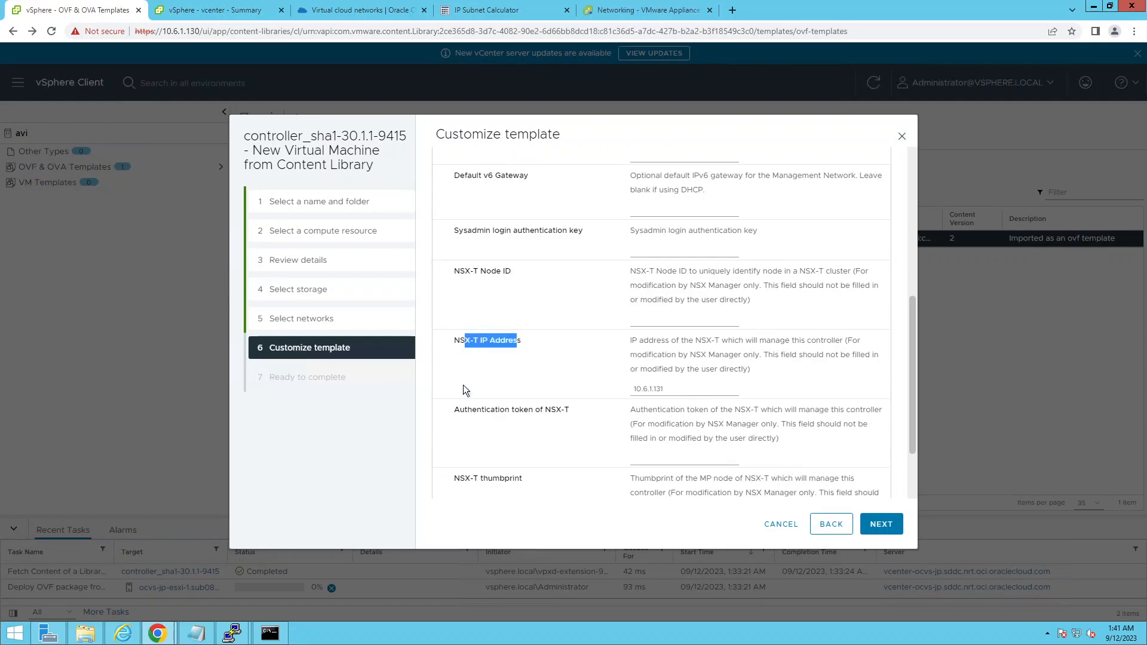
click(883, 525)
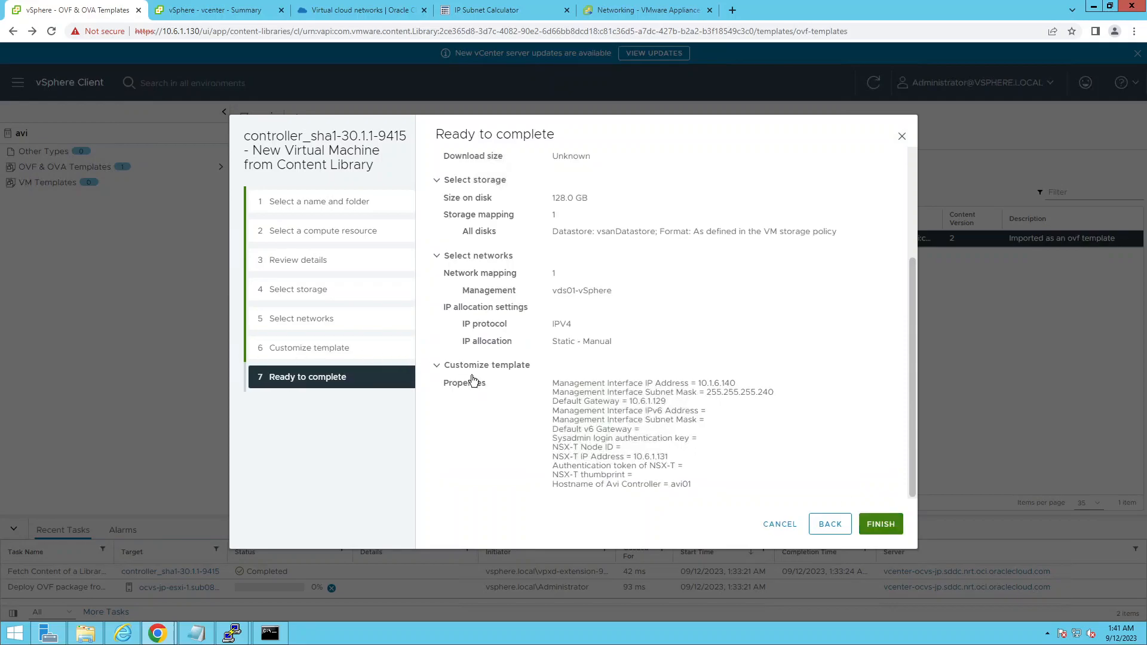
mouse_move(738, 385)
mouse_down()
mouse_move(706, 385)
mouse_move(722, 393)
mouse_up()
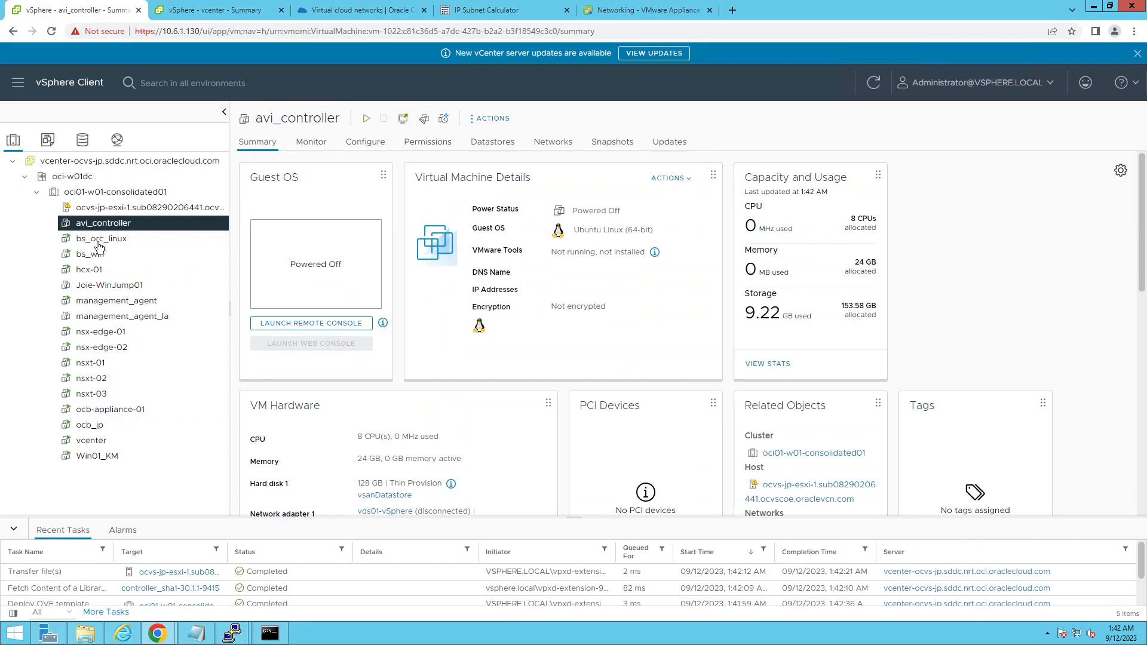
click(179, 242)
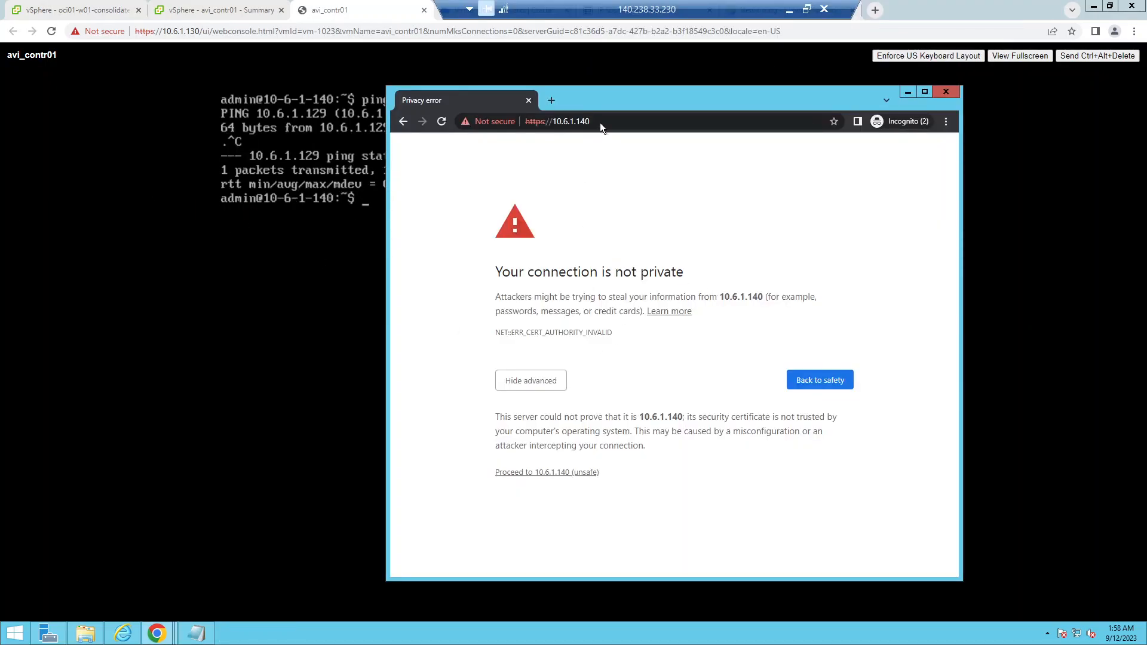
click(601, 123)
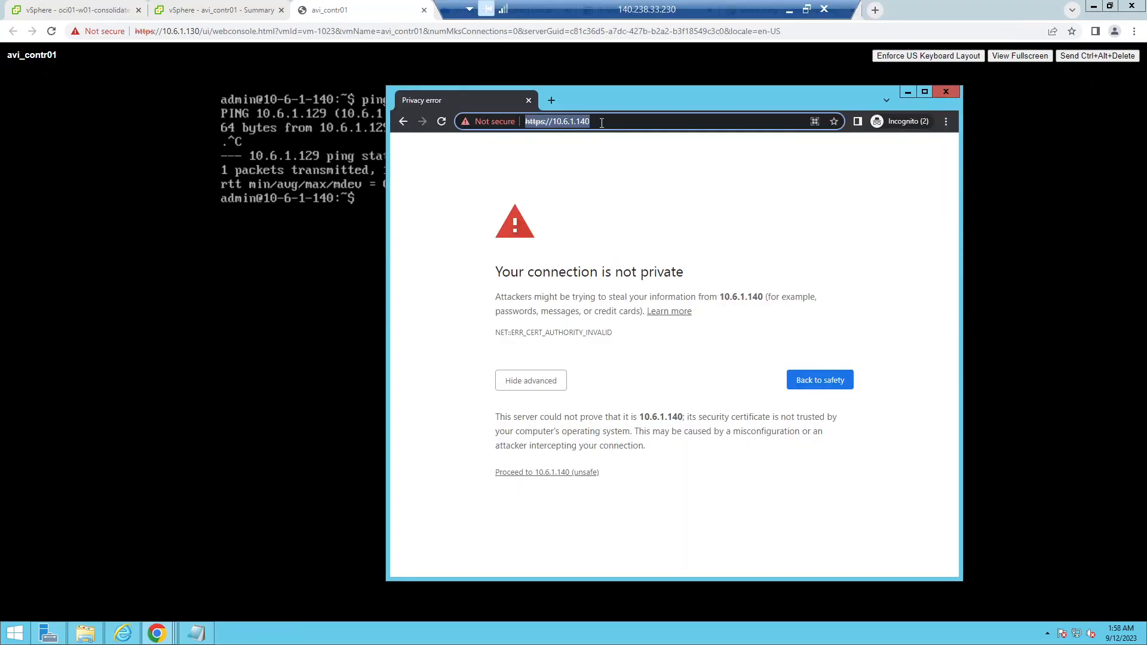
click(547, 473)
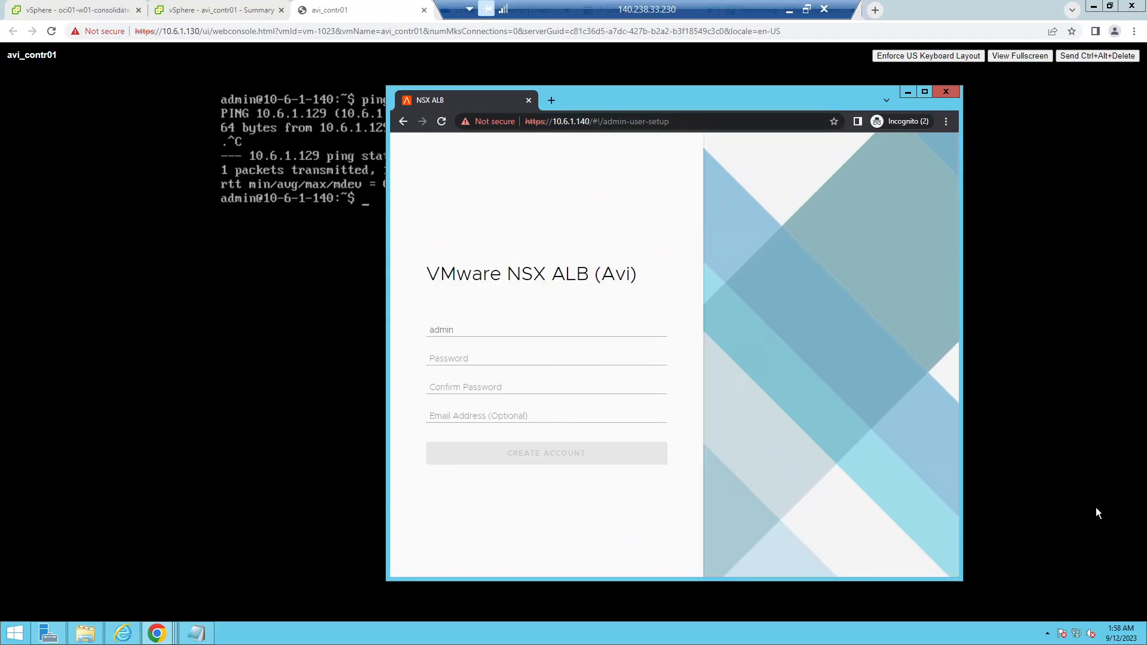
click(496, 360)
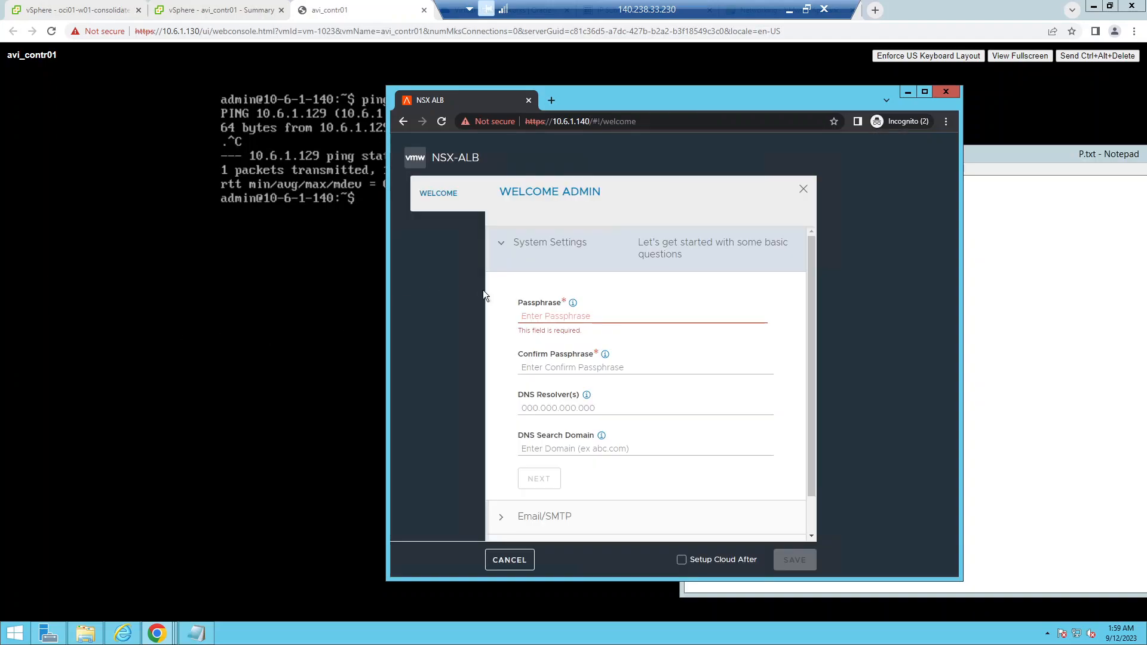
Go through the welcome setup's Passphrase field and its help, and accept Local Host as the Email/SMTP option.
click(543, 315)
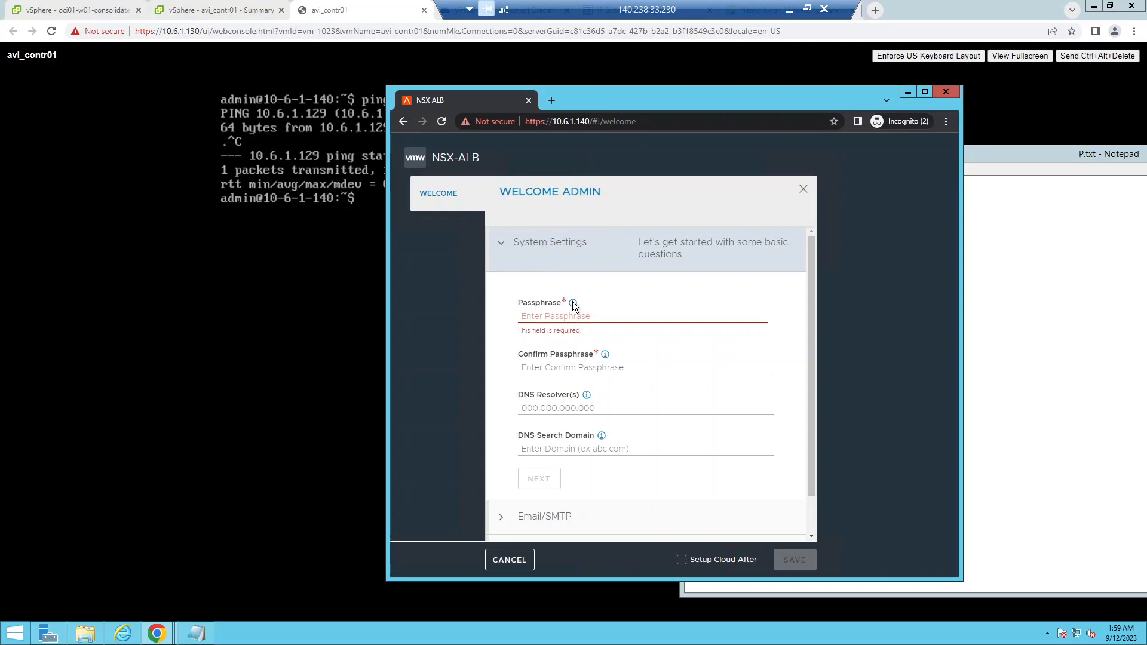
mouse_move(573, 303)
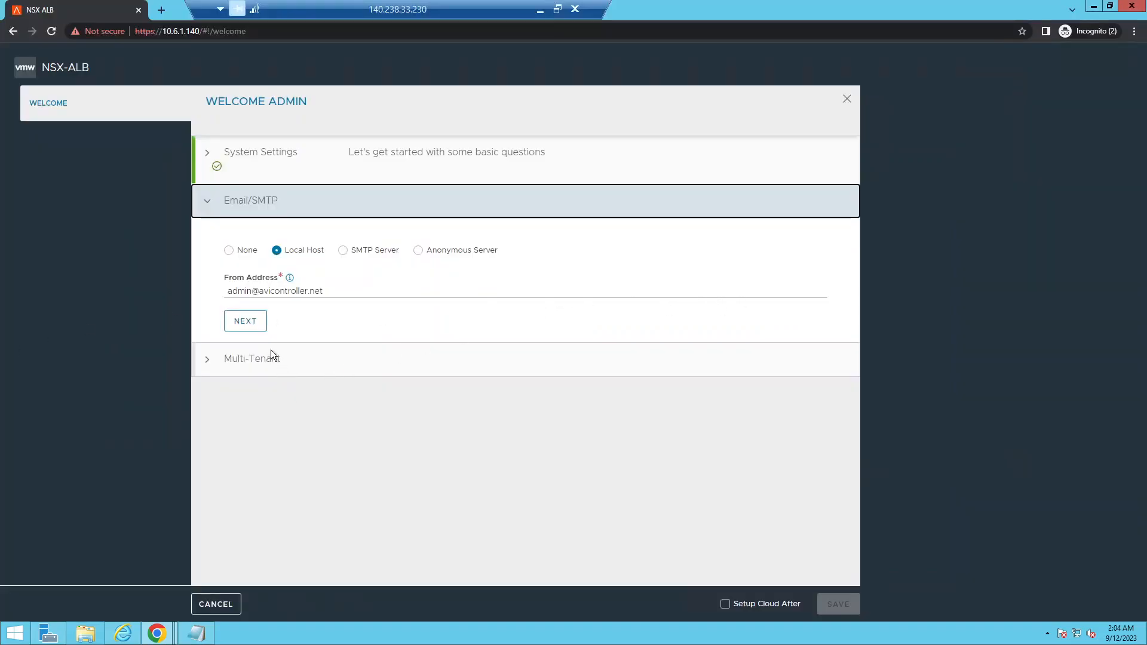
click(245, 321)
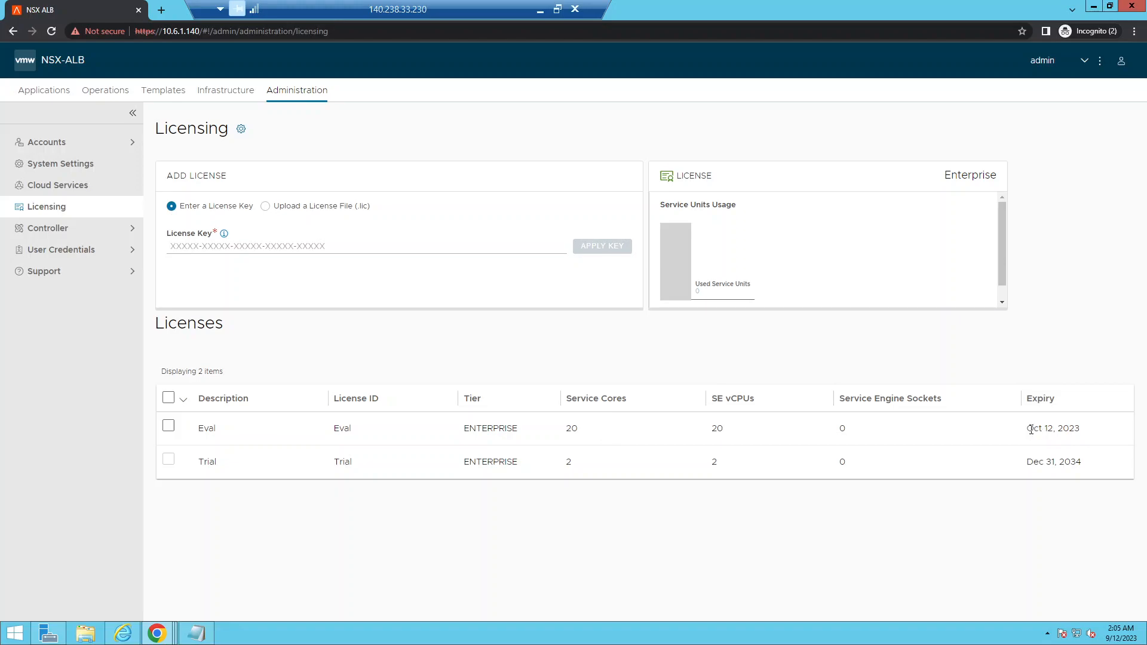
drag(513, 430, 461, 435)
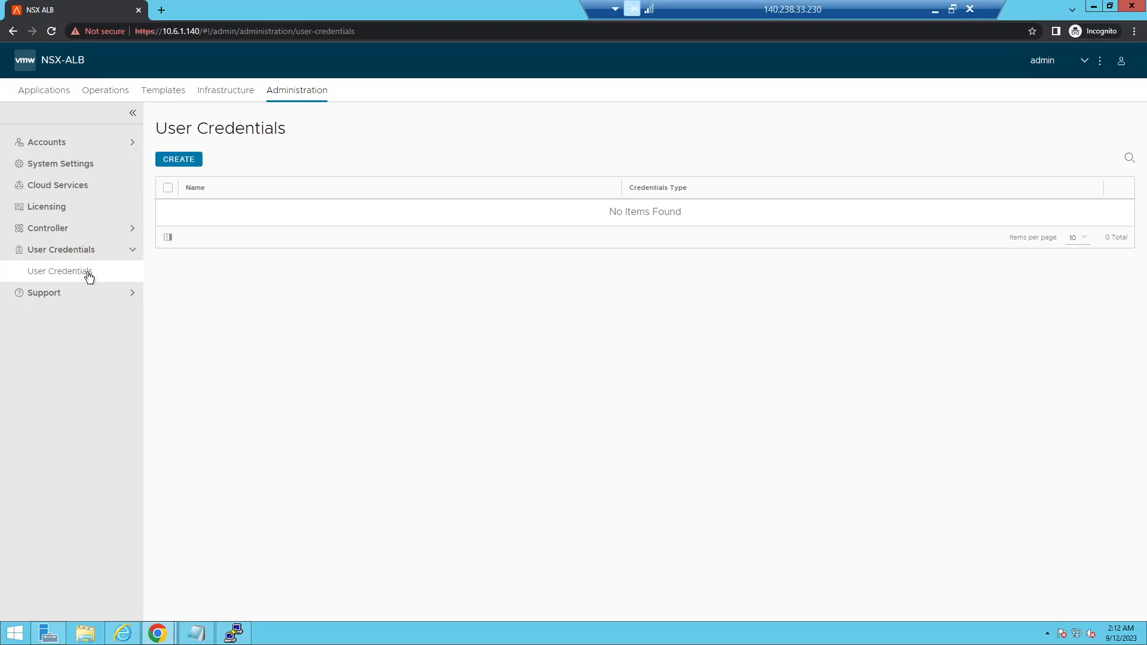
drag(803, 7, 704, 8)
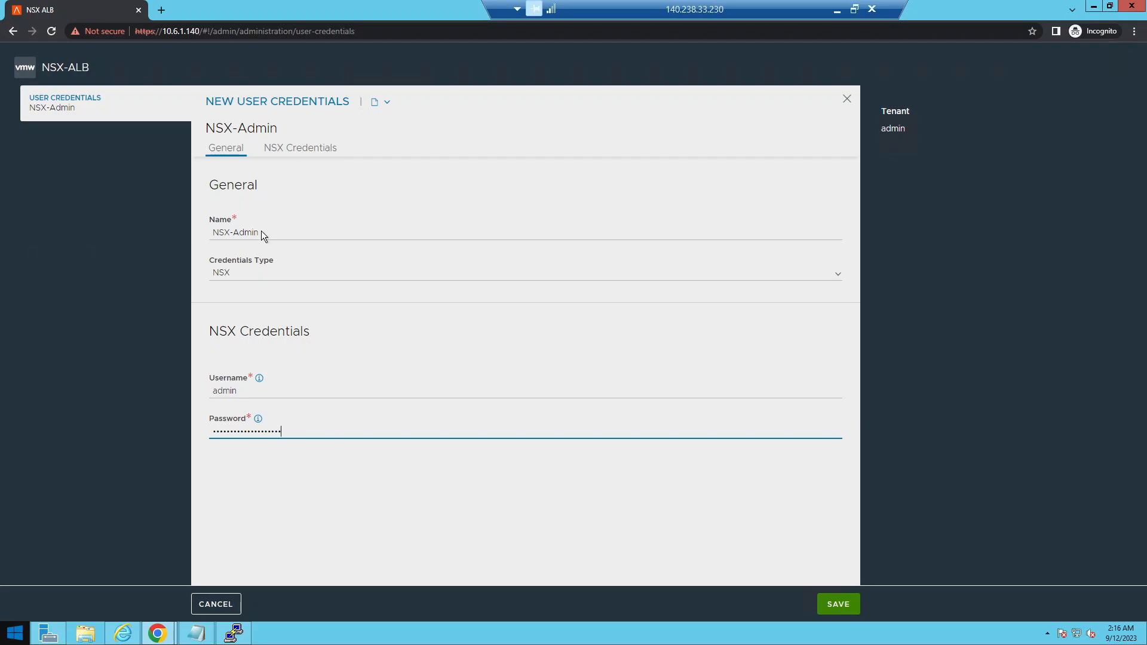
Choose NSX as the credentials type for the NSX-Admin user credentials and vCenter for the vCenter-Admin user credentials.
click(261, 232)
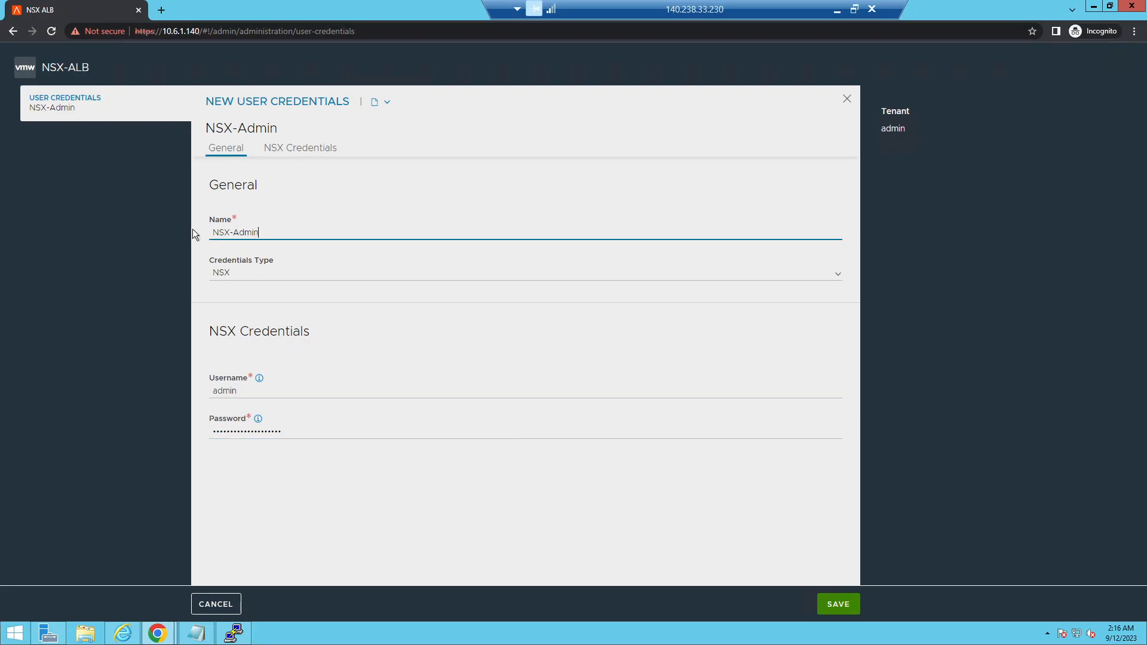
click(242, 276)
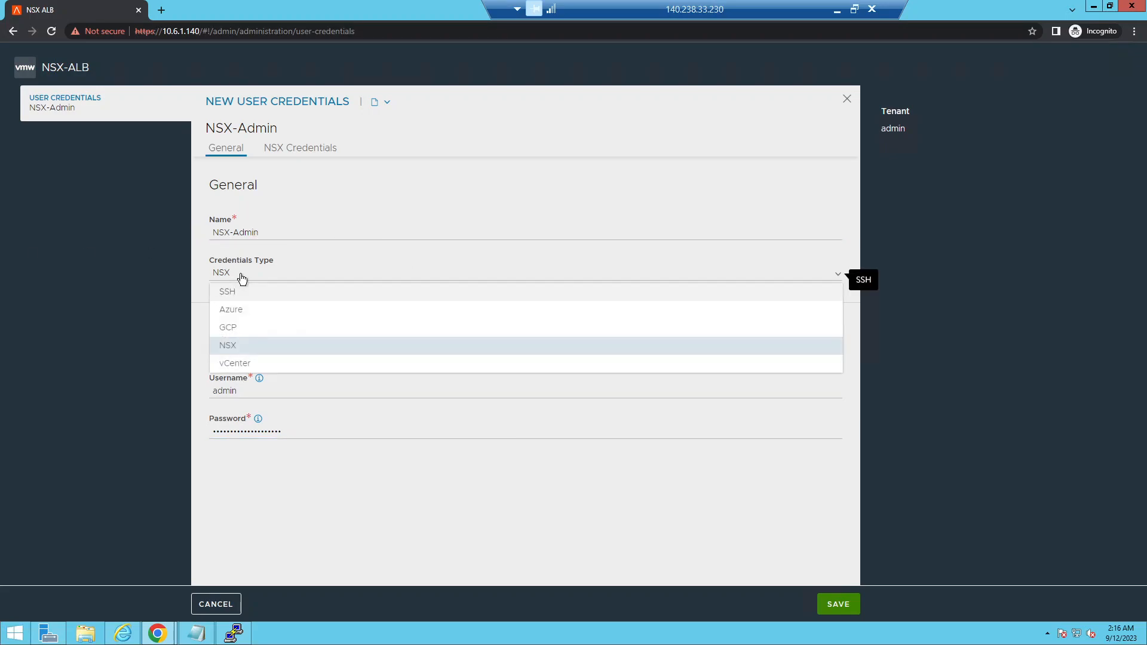
click(238, 345)
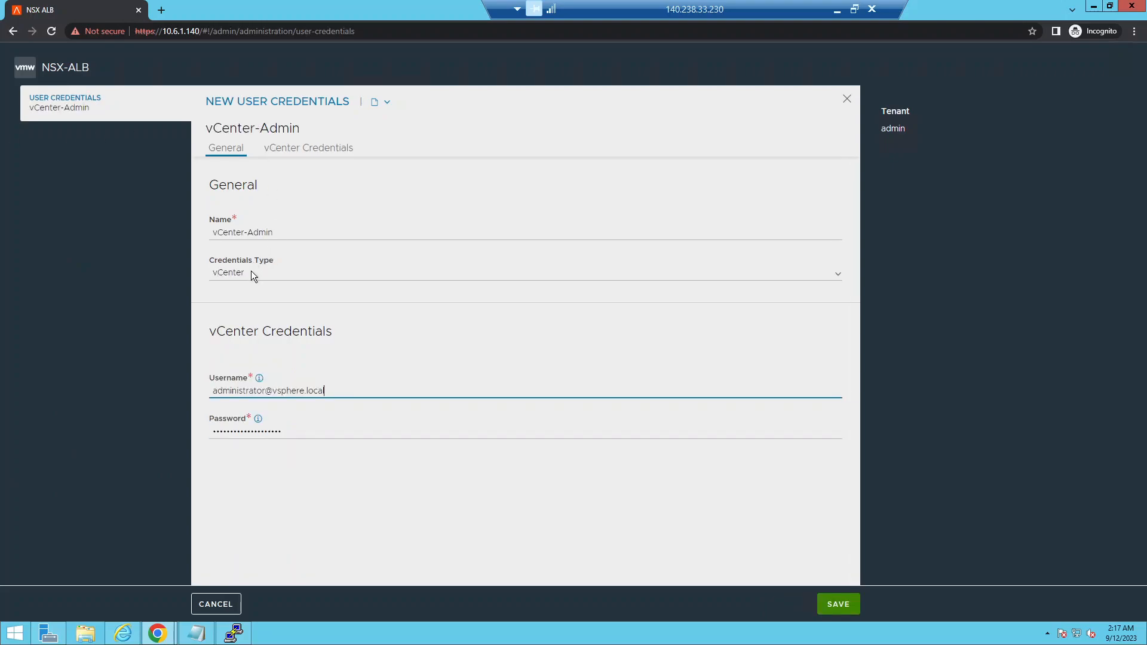
click(250, 271)
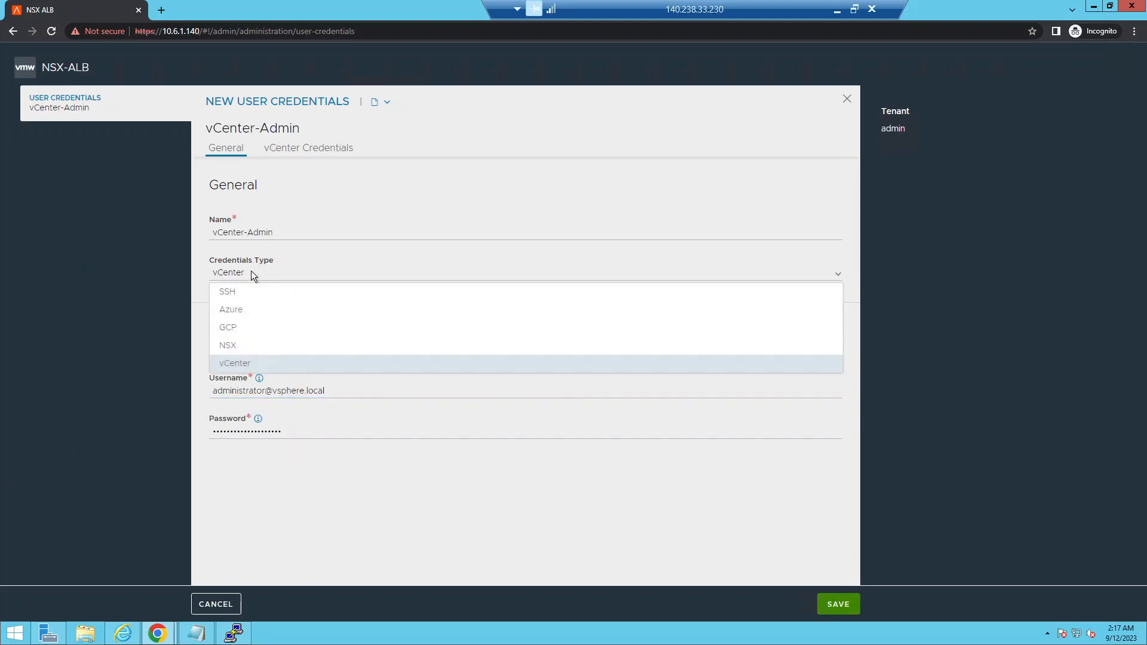
click(239, 364)
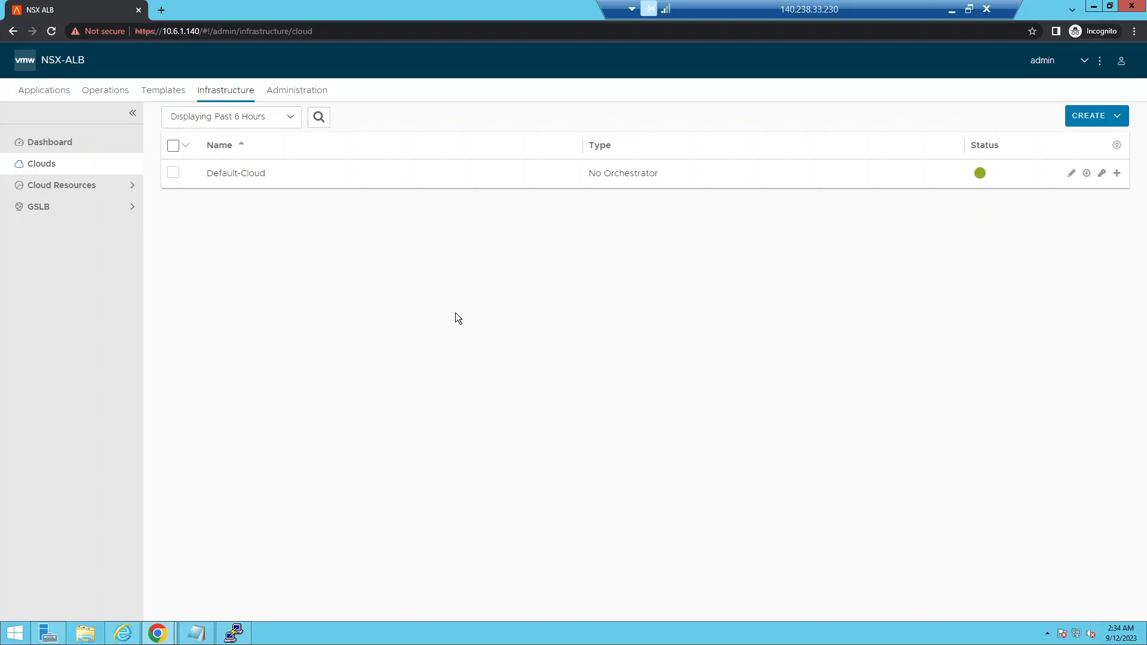
Start a new cloud of type NSX Cloud in the infrastructure's cloud list and name it NSX-T.
click(309, 95)
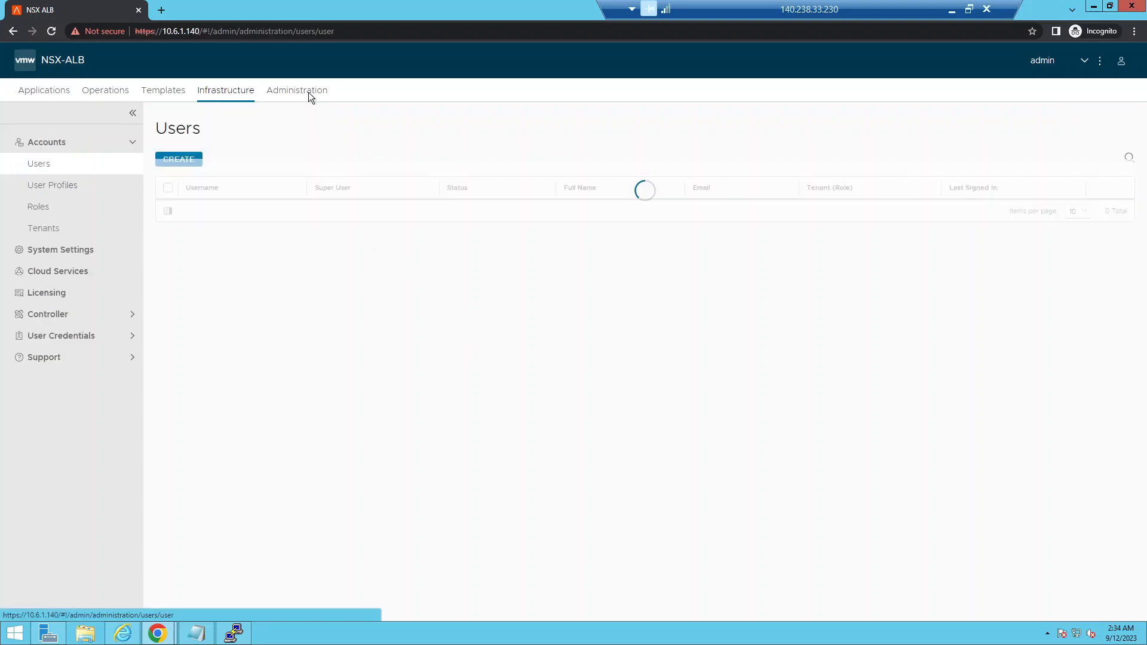
click(210, 89)
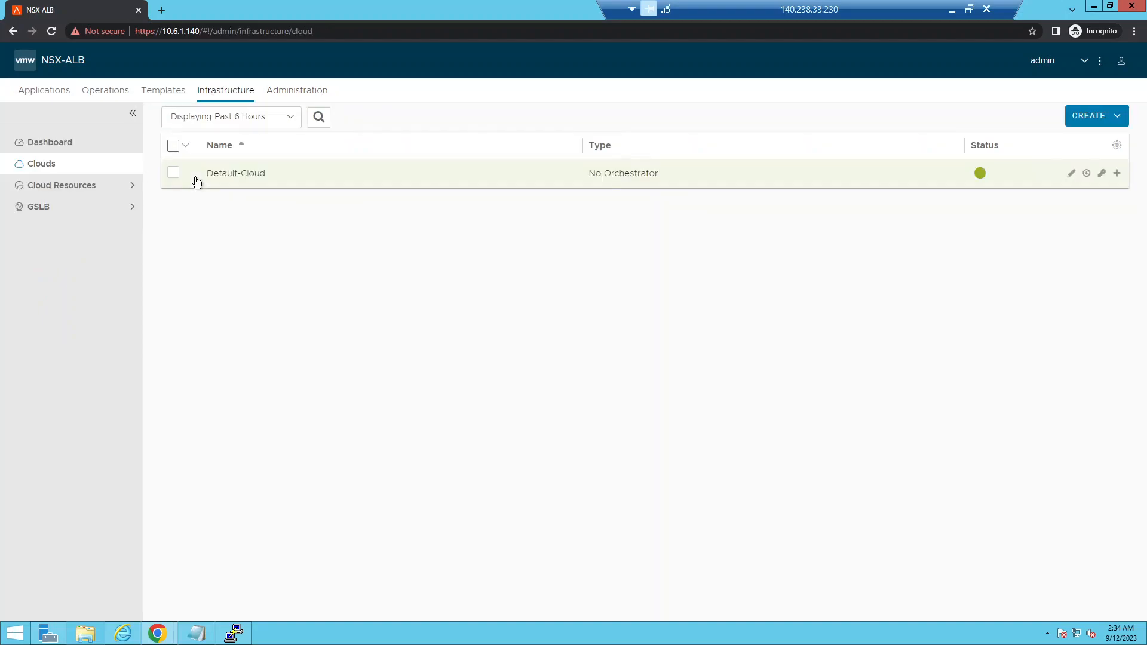
click(1104, 119)
click(1014, 143)
click(261, 232)
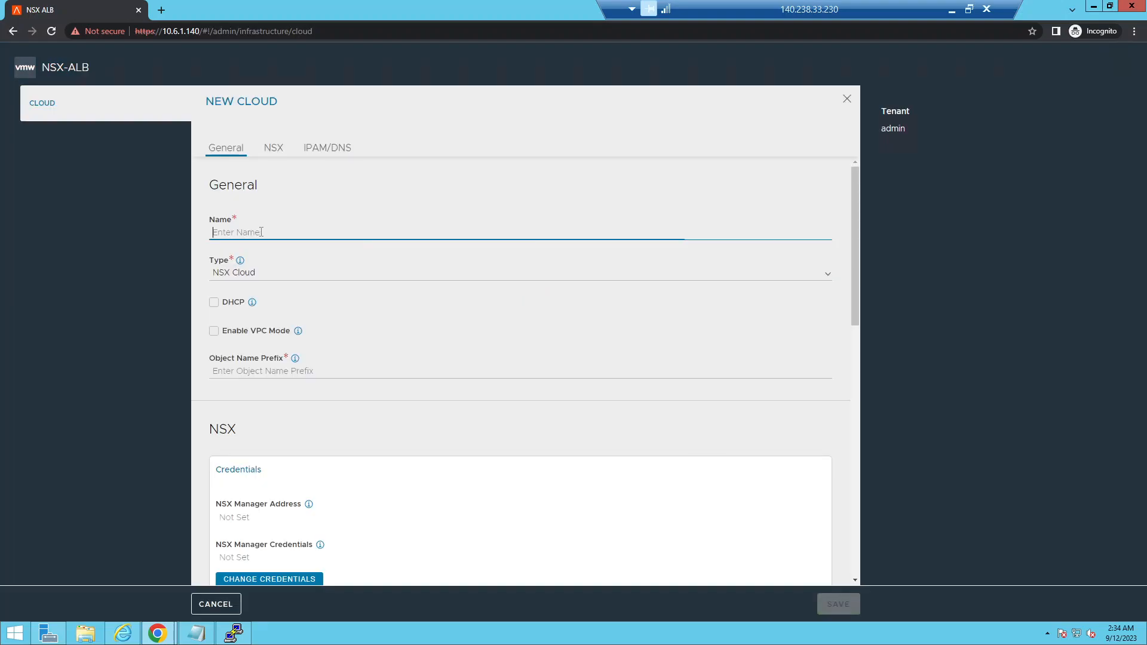
text(NSX-T)
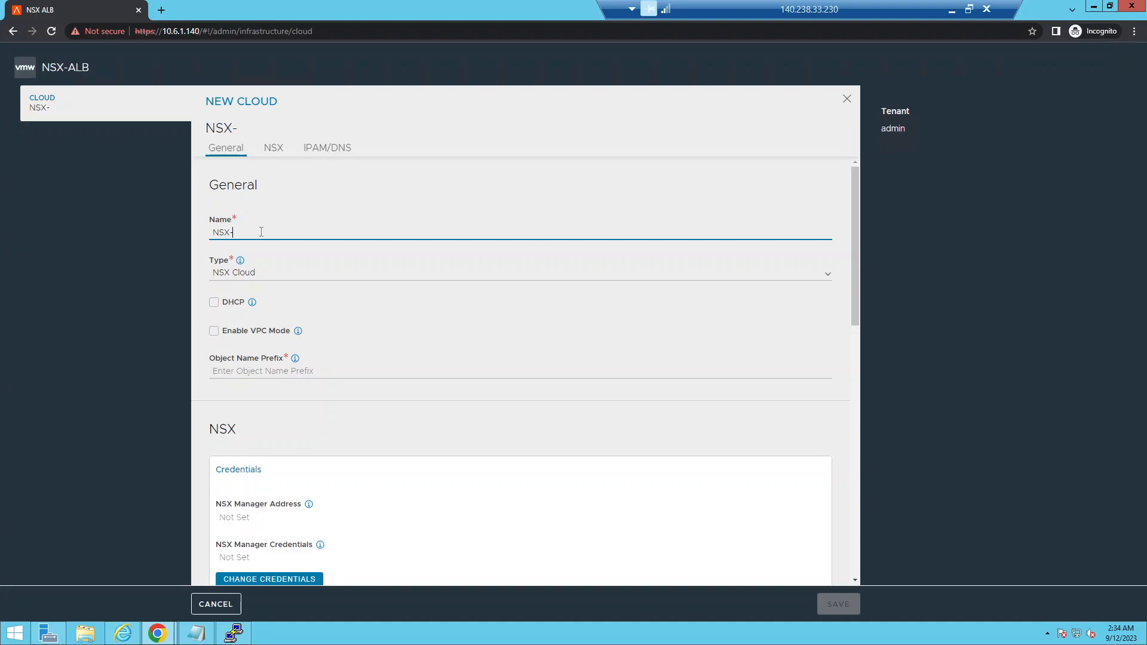
click(265, 279)
click(264, 281)
Enable DHCP for the NSX-T cloud and set its object name prefix to se-nsxcloud.
click(215, 303)
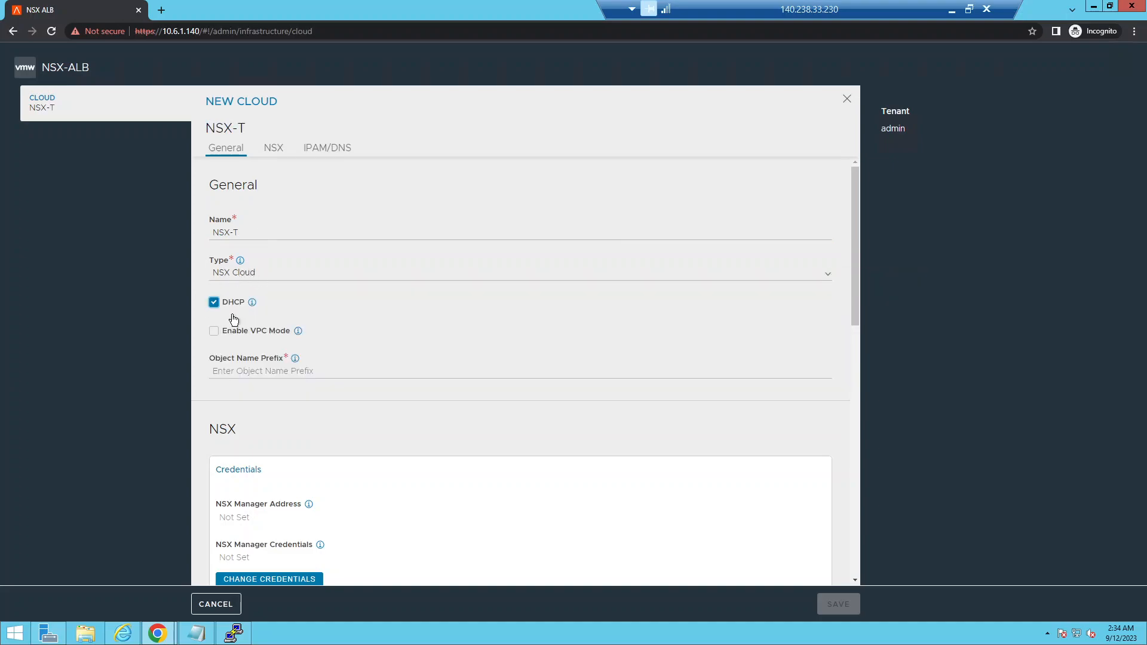
click(279, 372)
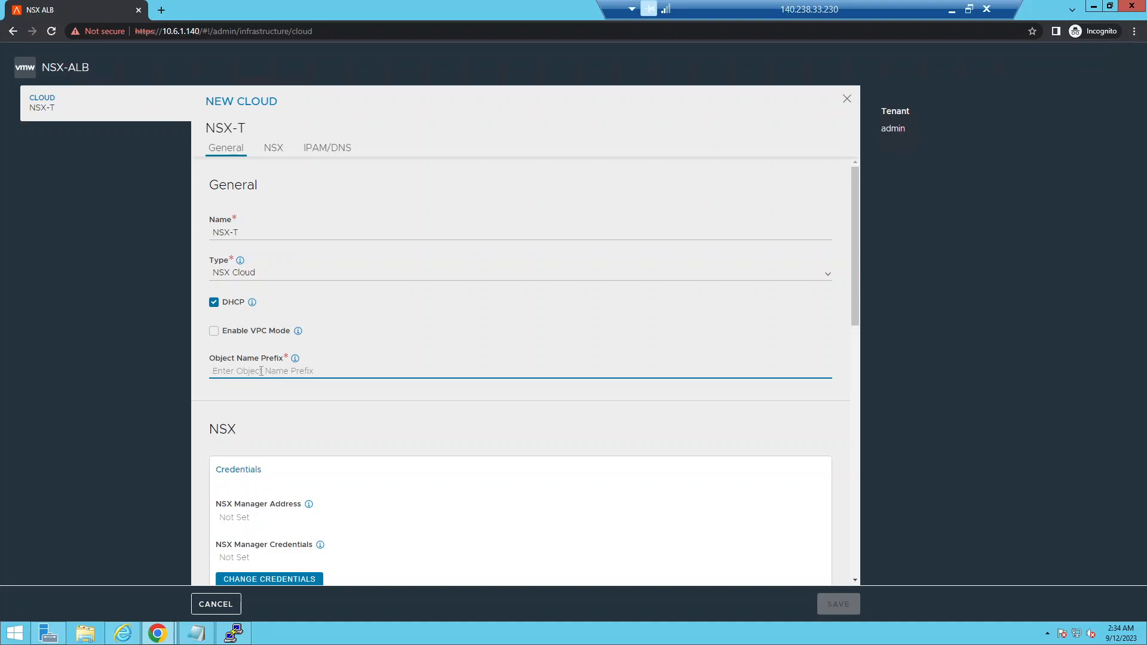
text(nsxcloud)
key(Home)
text(se-)
scroll(409, 418, down, 3)
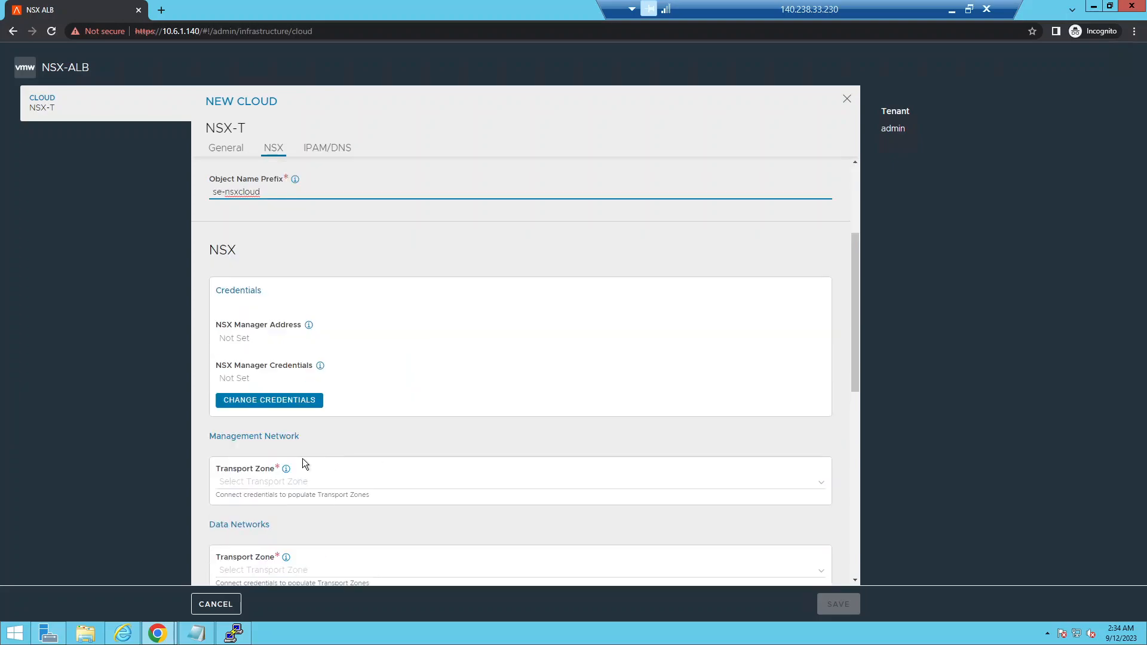
Connect the cloud to the NSX Manager at 10.6.1.131 using the NSX-Admin credentials.
click(287, 403)
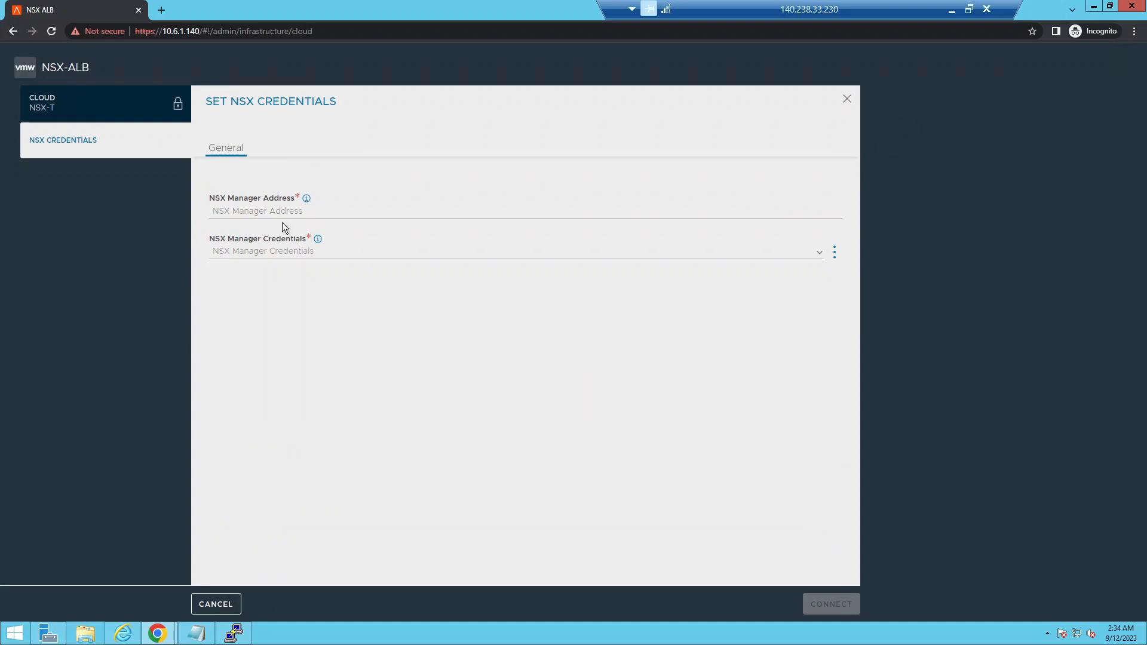
click(272, 207)
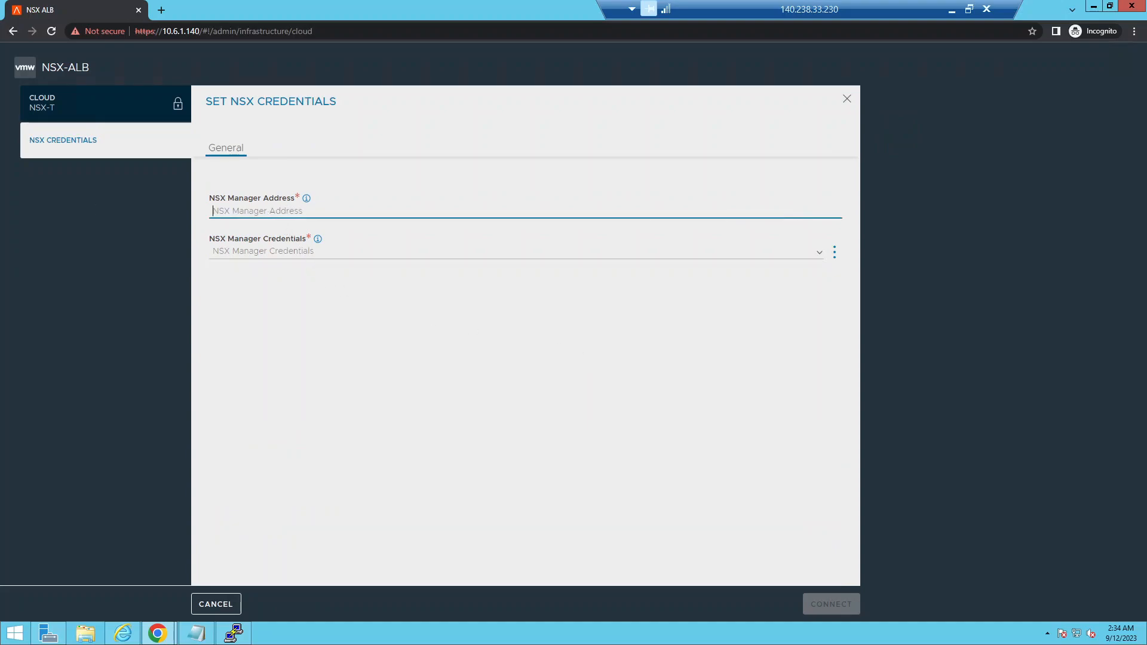
key(ctrl+v)
click(275, 247)
click(249, 291)
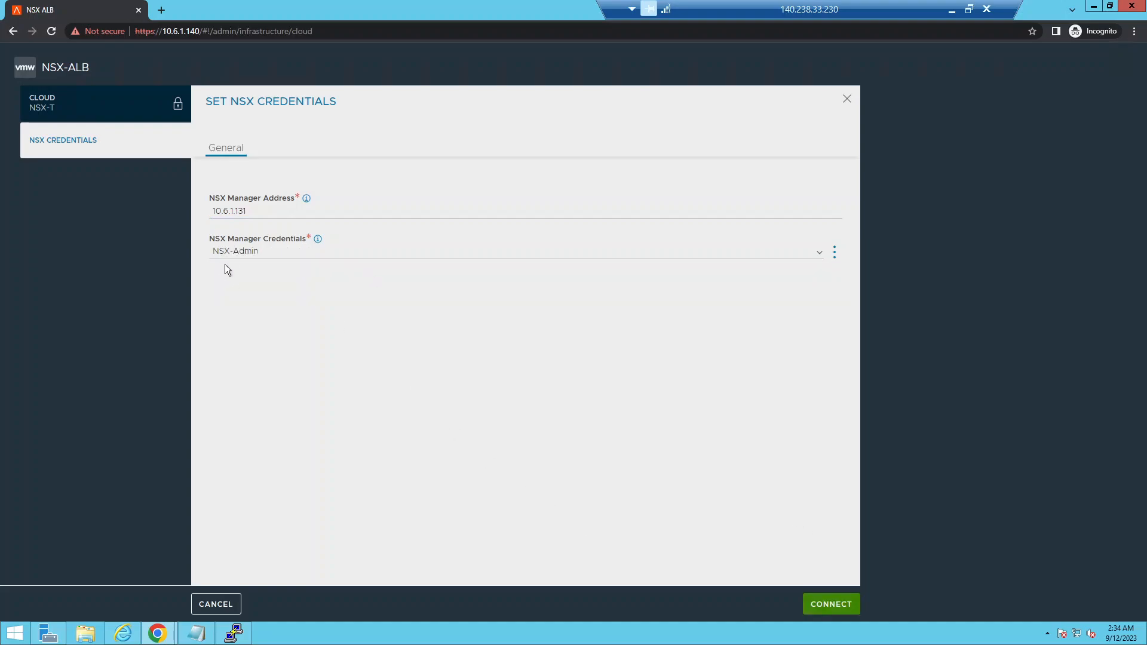
click(248, 255)
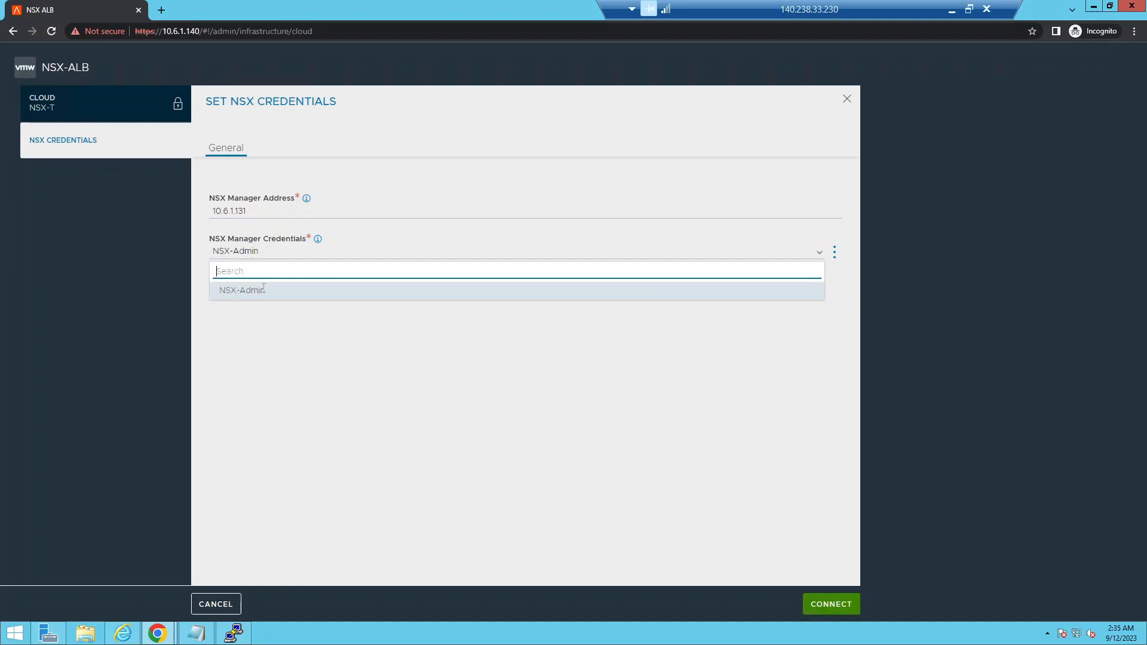
click(342, 312)
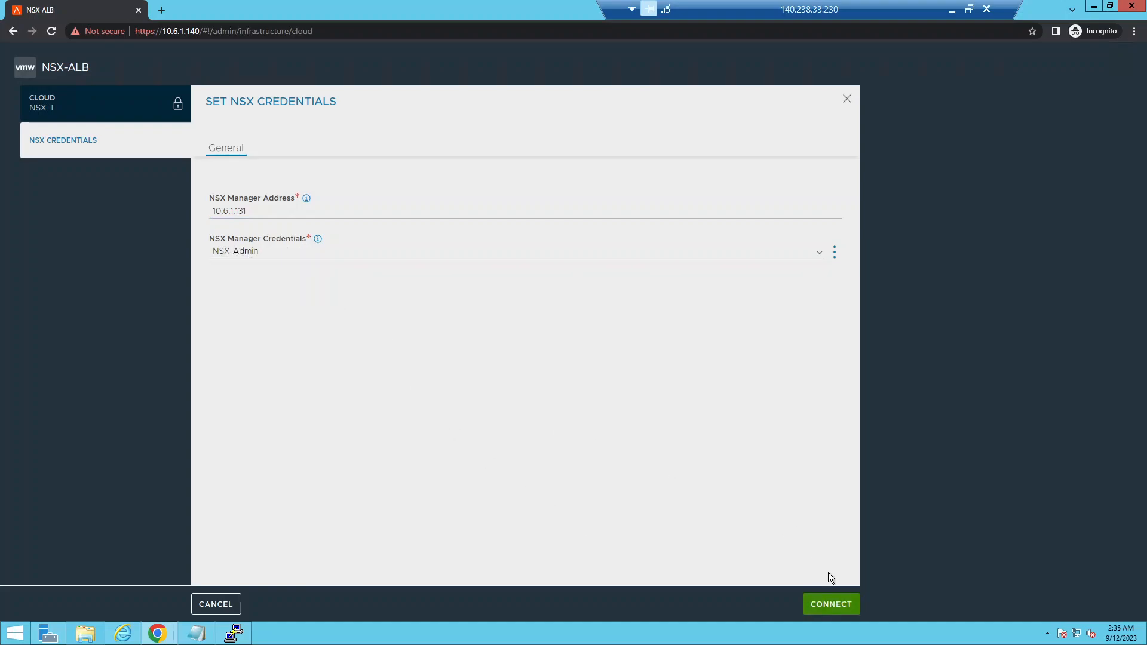
click(840, 604)
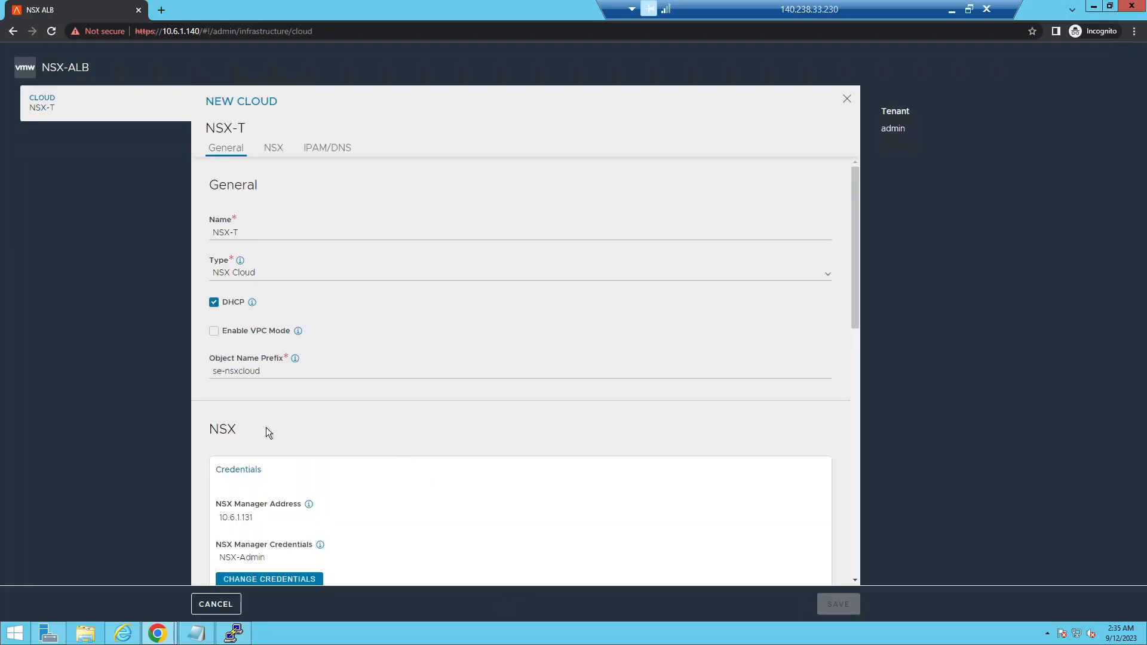
Set the management network to transport zone Overlay-TZ (Overlay), Tier1 logical router Tier-1 and overlay segment workload.
scroll(263, 421, down, 5)
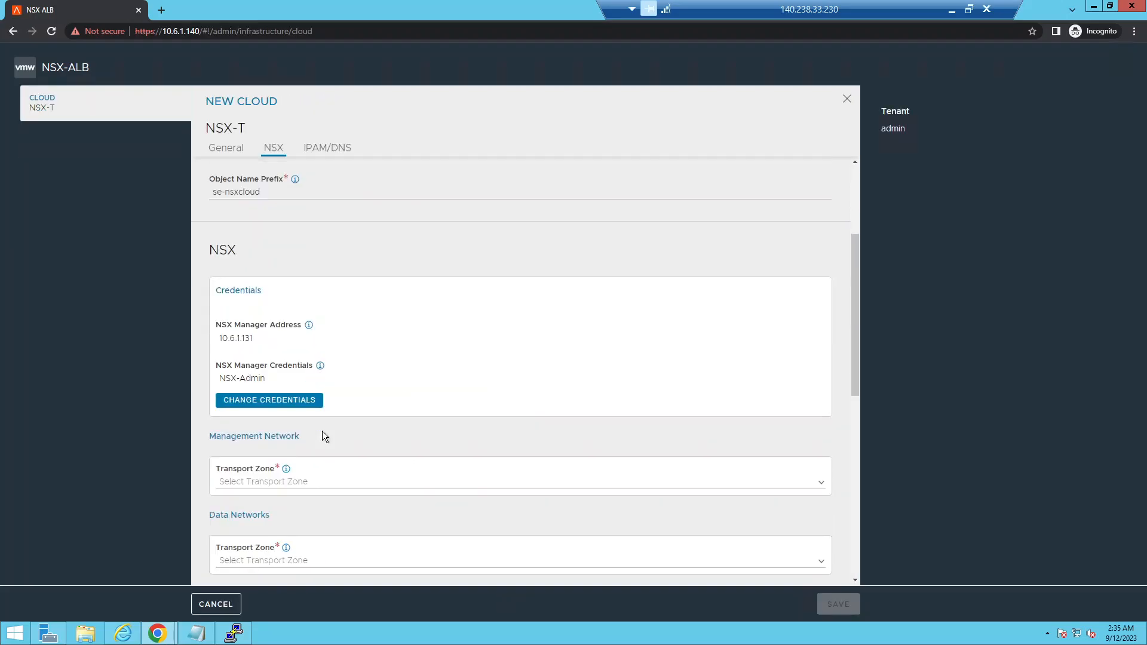
click(278, 363)
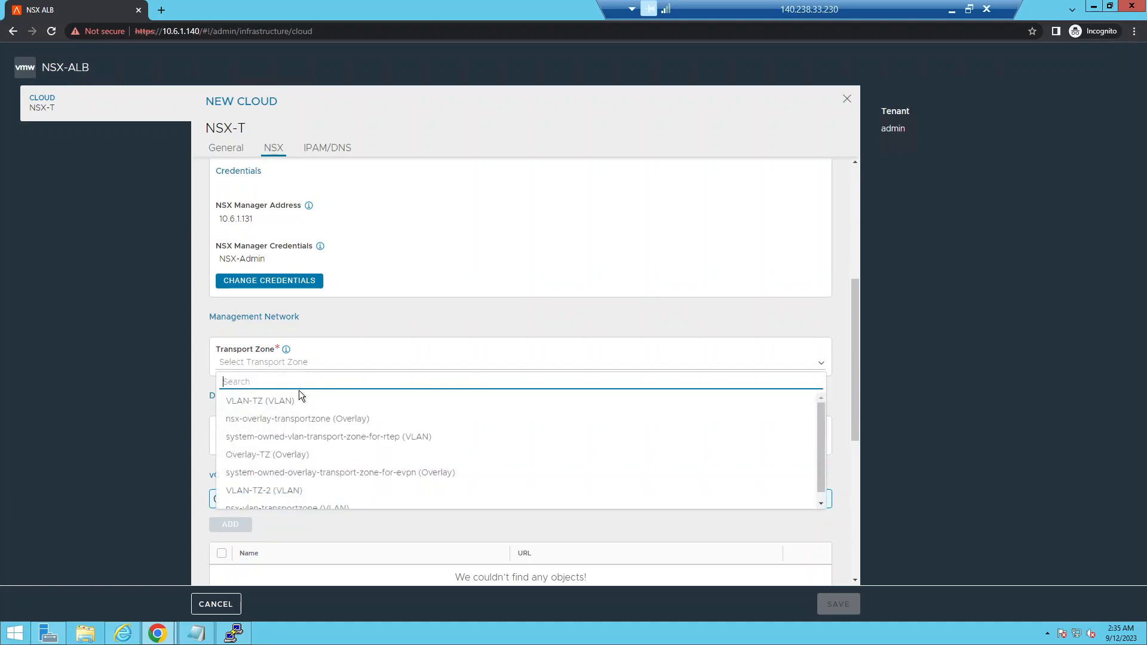
click(283, 456)
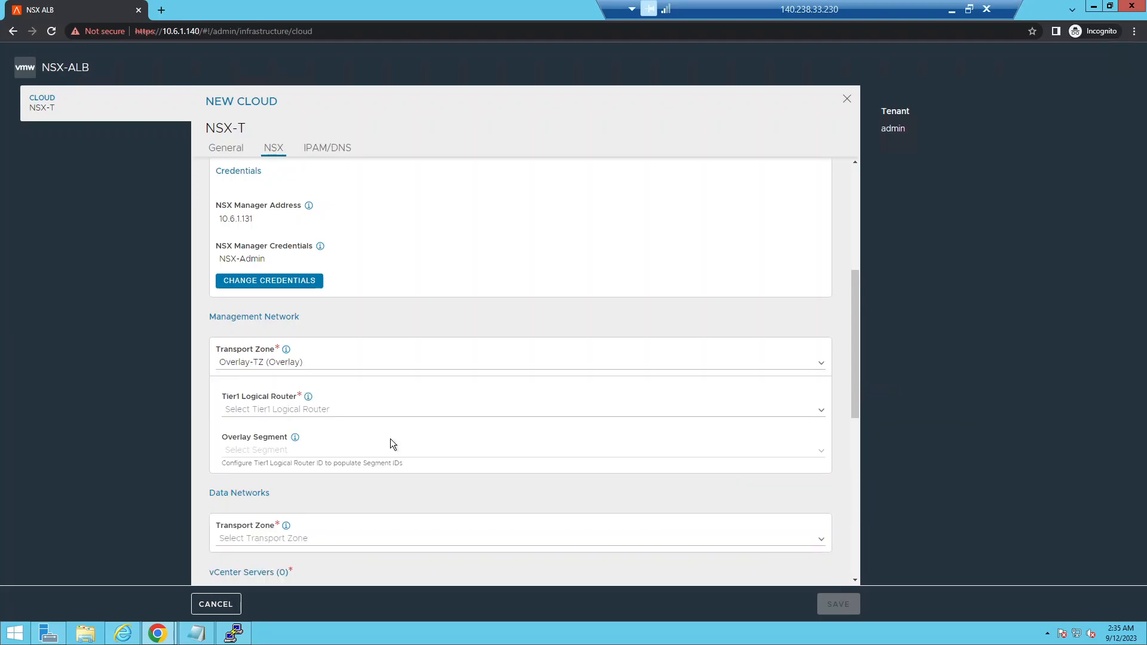
scroll(390, 439, down, 1)
click(301, 352)
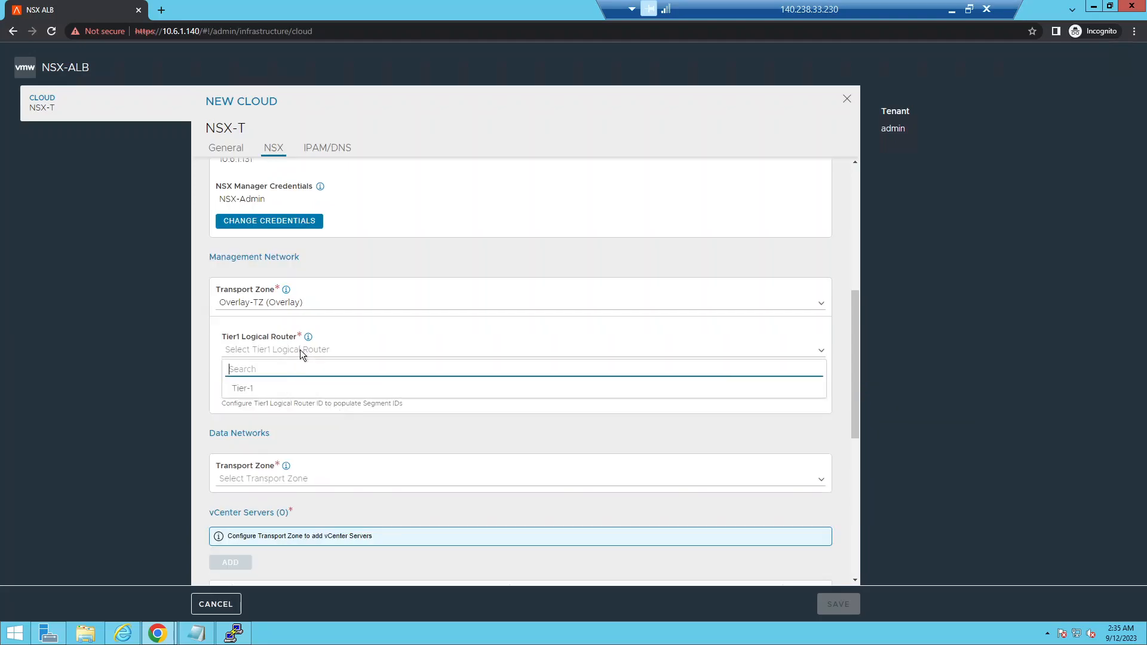
click(325, 389)
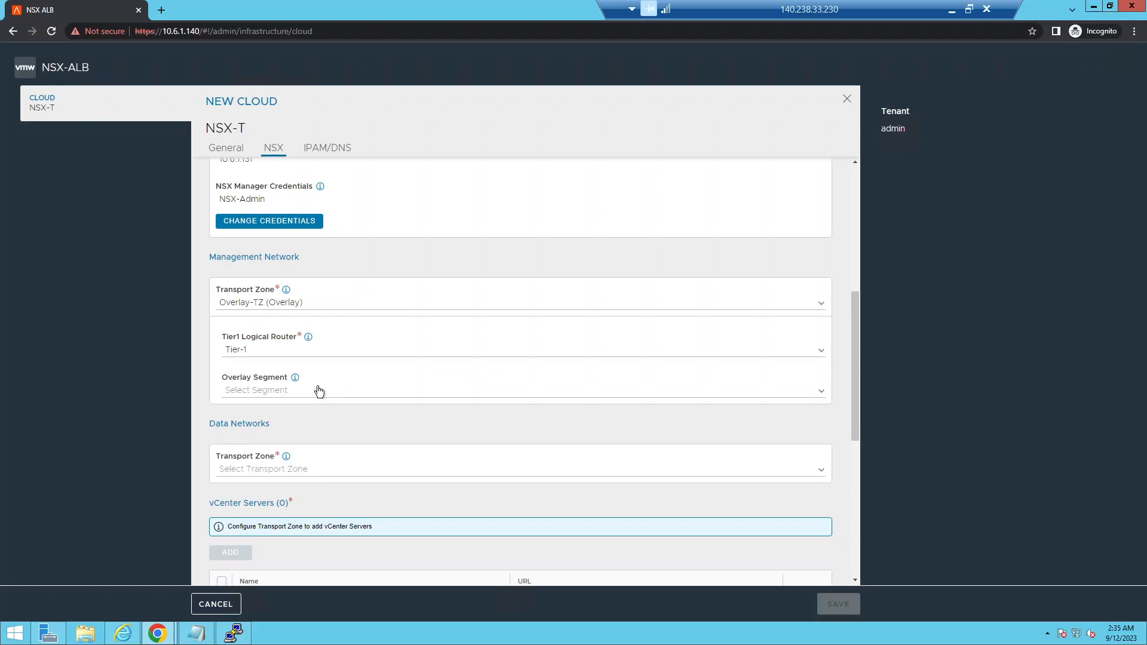
click(319, 392)
click(417, 433)
Set the data networks' transport zone to Overlay-TZ (Overlay) and add a data network segment with router Tier-1 and segment workload.
scroll(415, 431, down, 1)
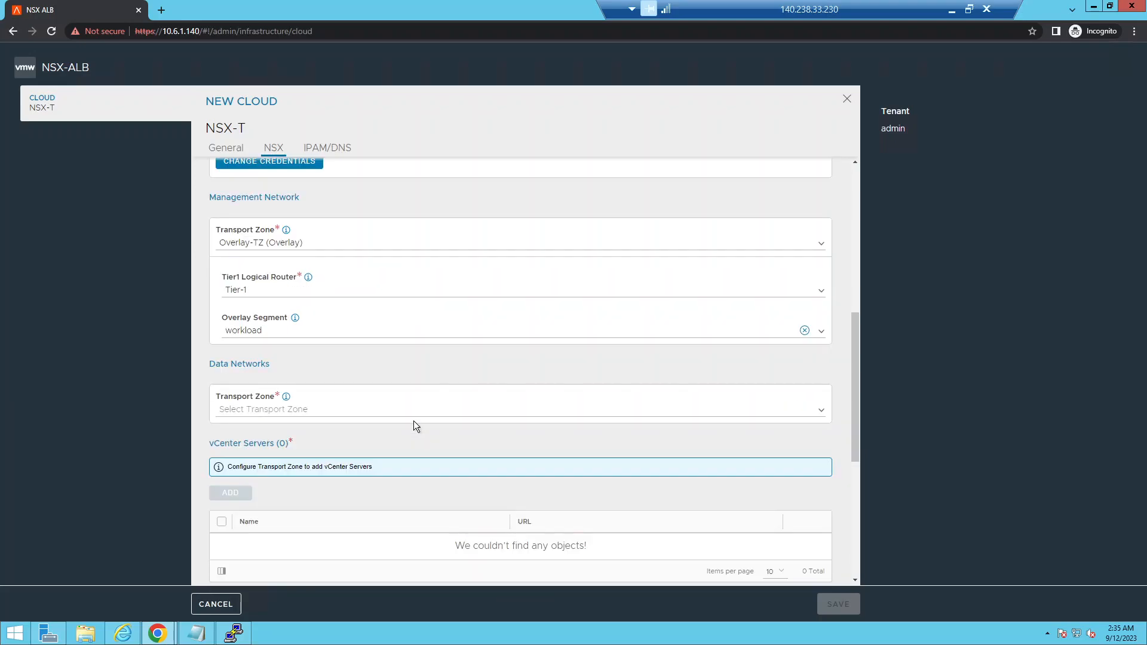
click(292, 410)
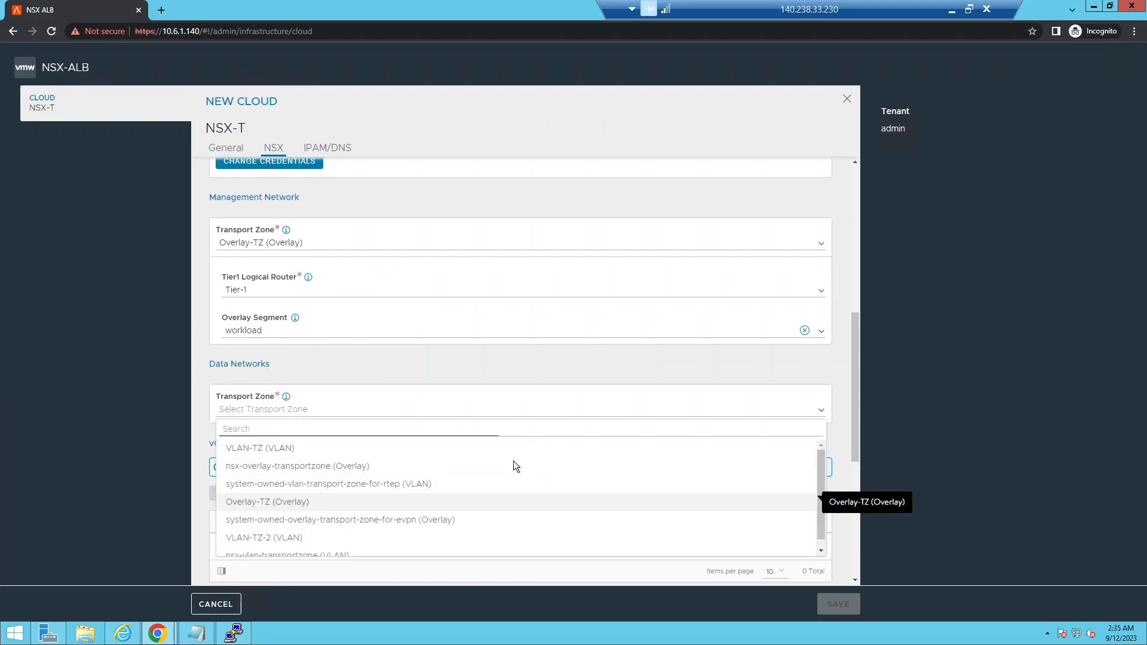
click(519, 502)
scroll(317, 455, down, 2)
click(253, 349)
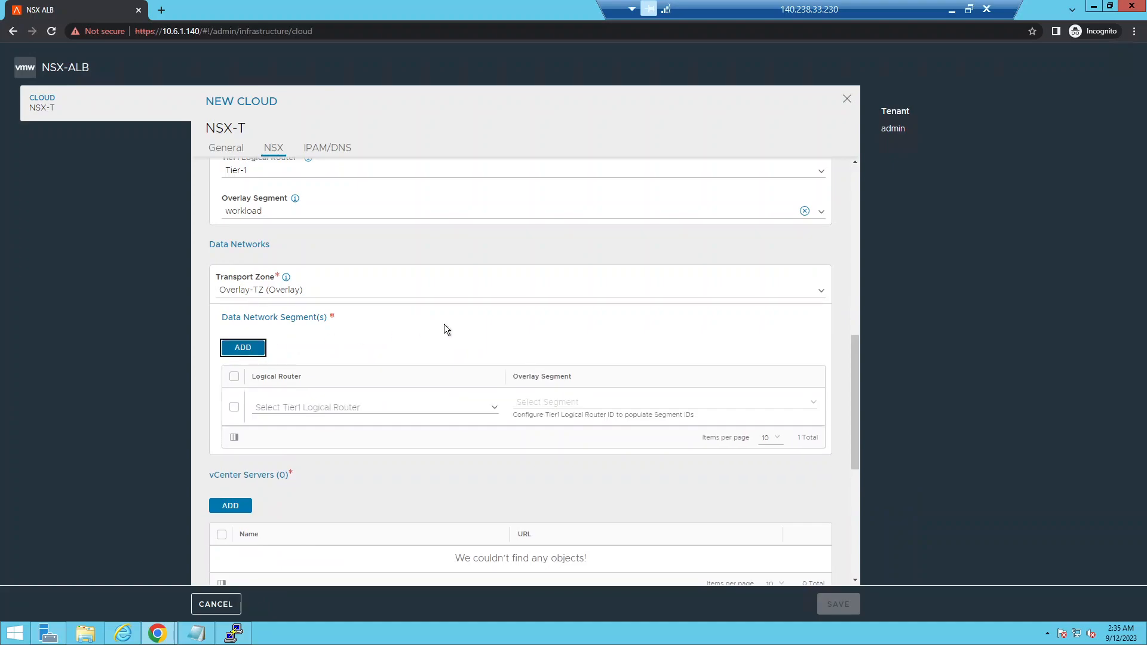
click(378, 411)
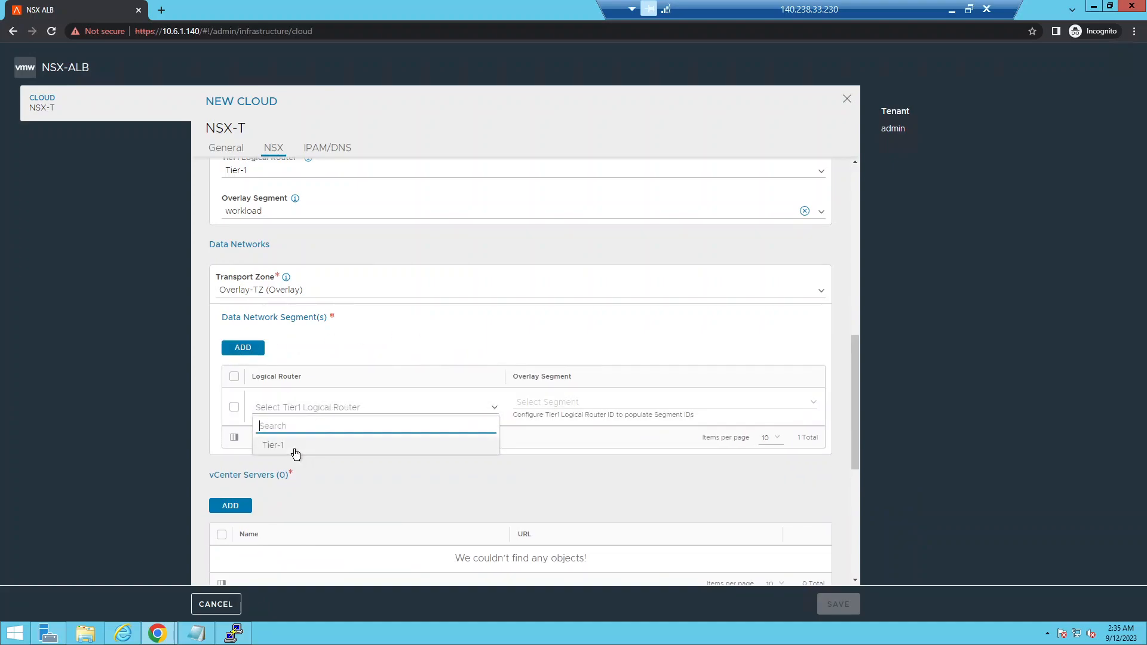
click(295, 451)
click(639, 404)
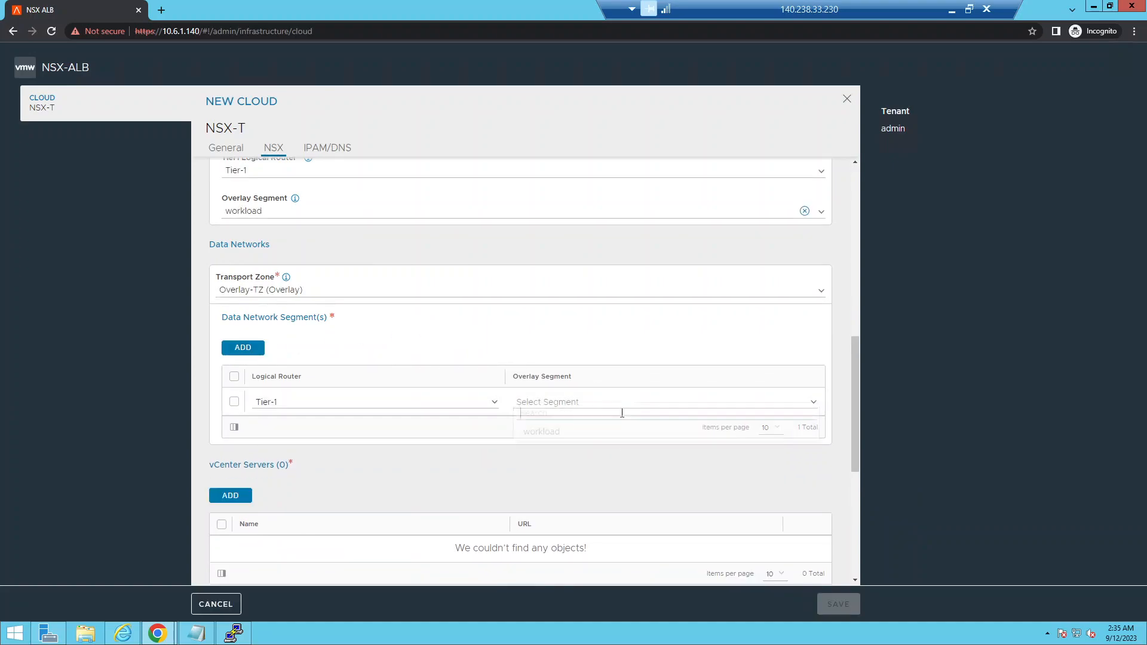
click(554, 441)
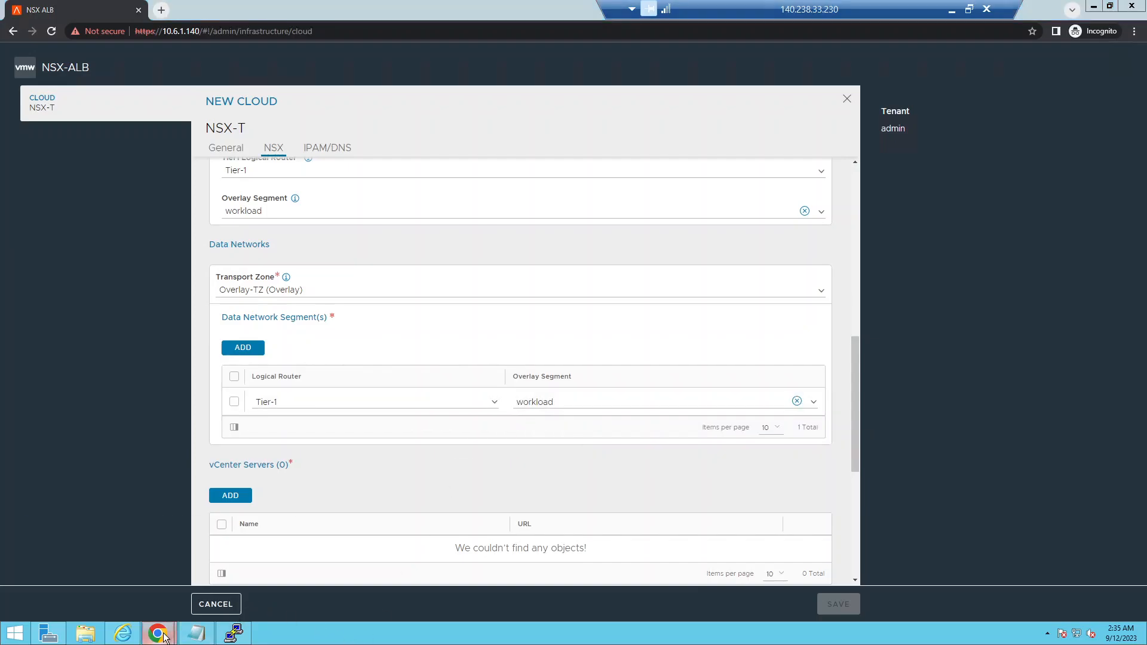
Switch to NSX Manager and examine the workload segment's connected gateway and subnet, glance at the vSphere Client, and return to the Avi cloud setup.
mouse_move(163, 636)
click(119, 587)
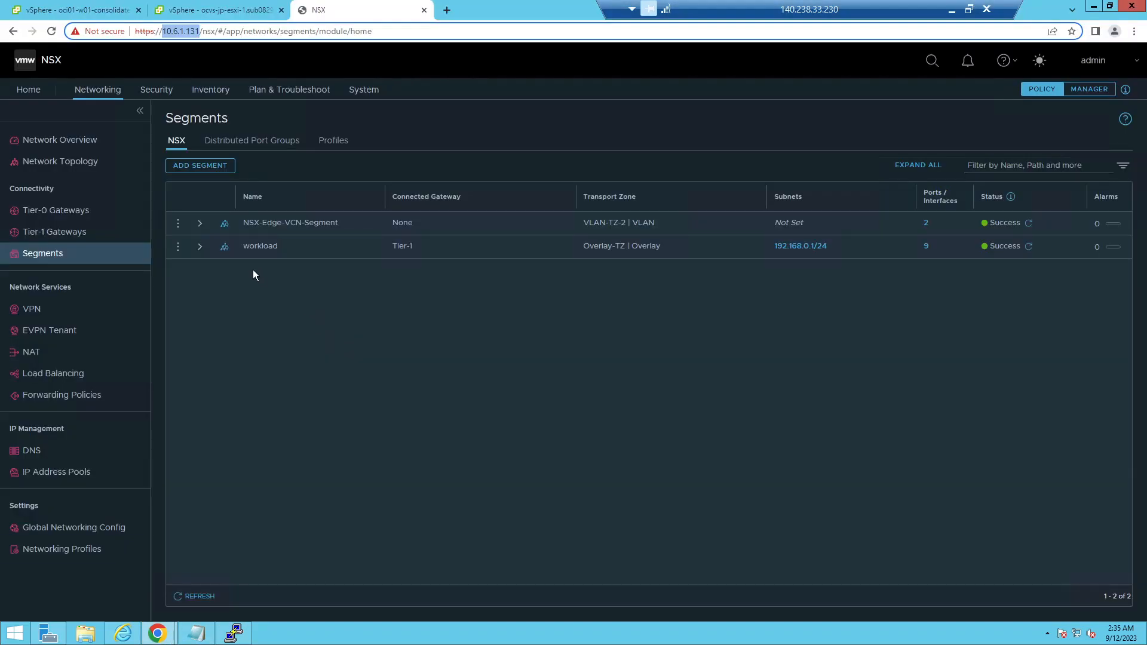
triple_click(396, 245)
drag(828, 245, 788, 245)
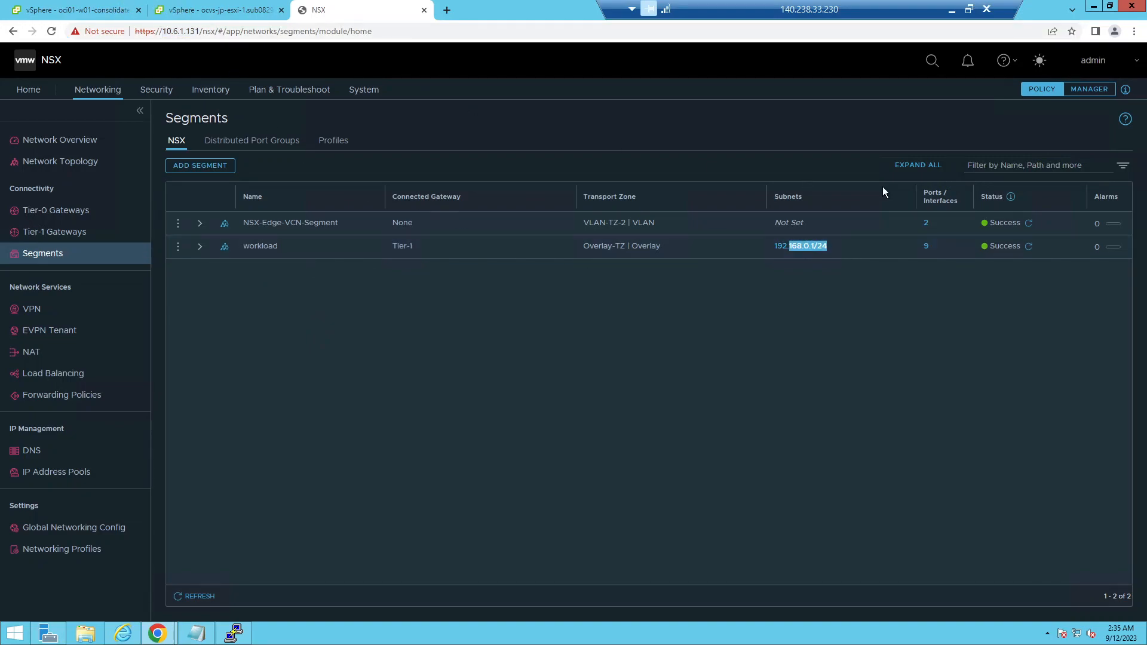
click(833, 280)
drag(830, 247, 793, 246)
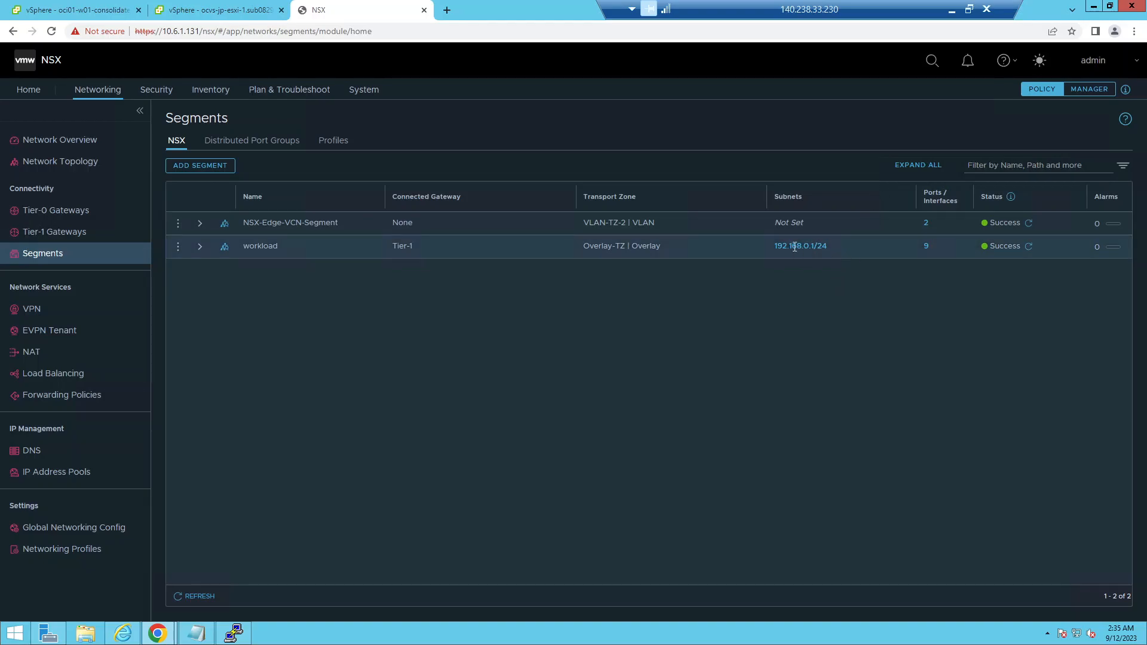
click(92, 12)
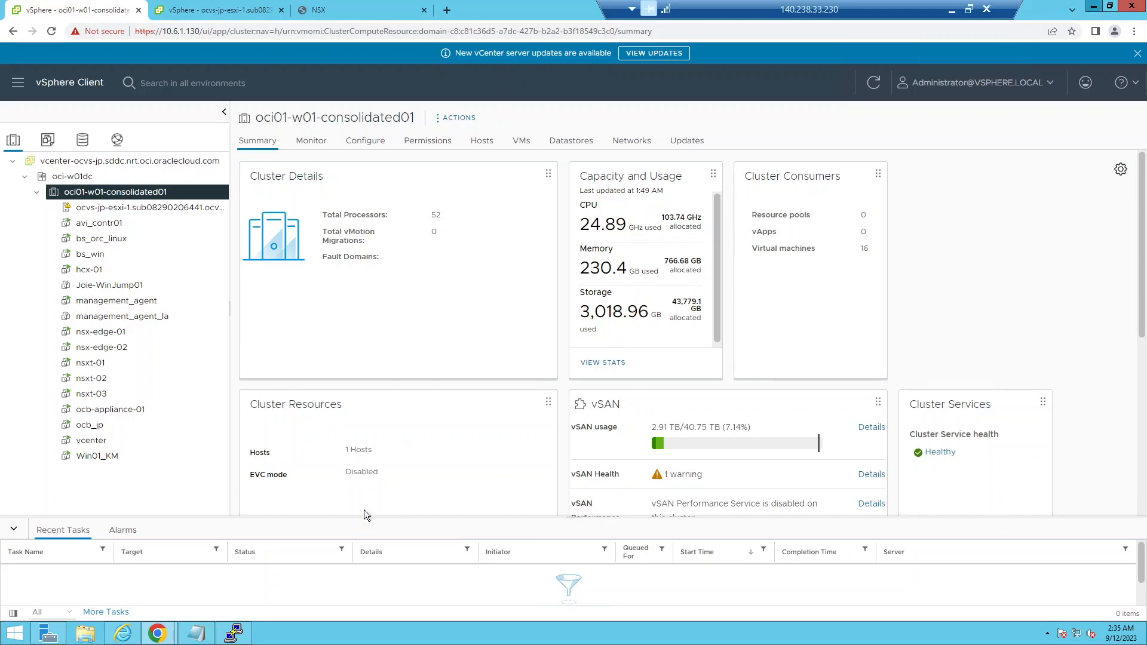
key(alt+Tab)
Add a vCenter server to the cloud and connect it to address 10.6.1.130 with the vCenter-Admin credentials.
scroll(299, 455, down, 2)
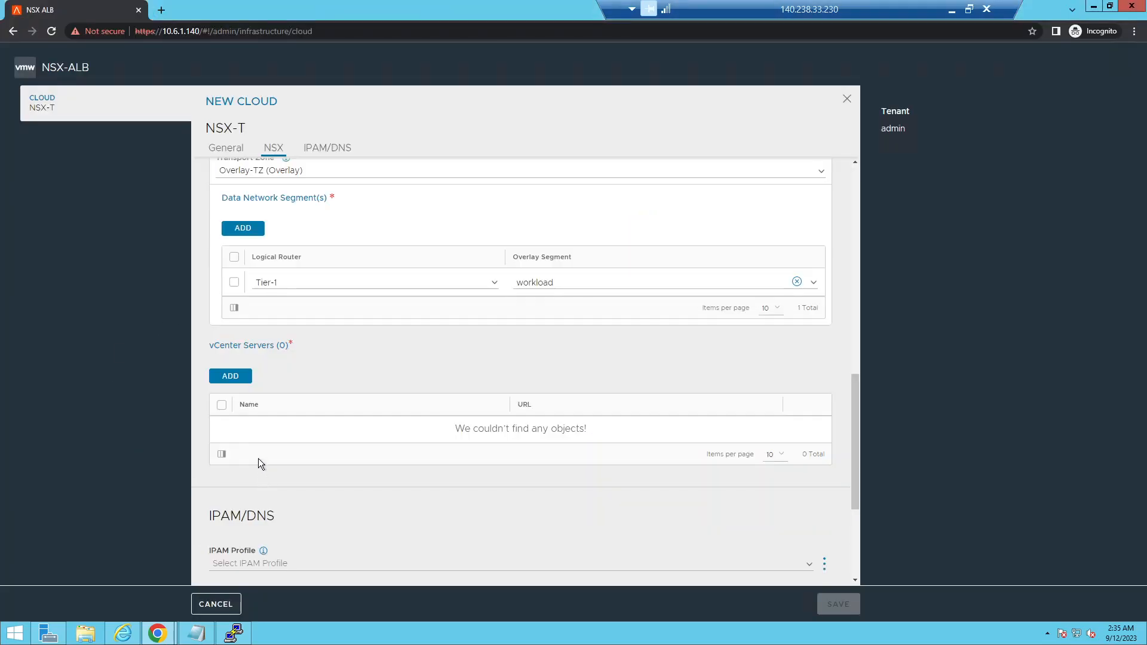
click(242, 377)
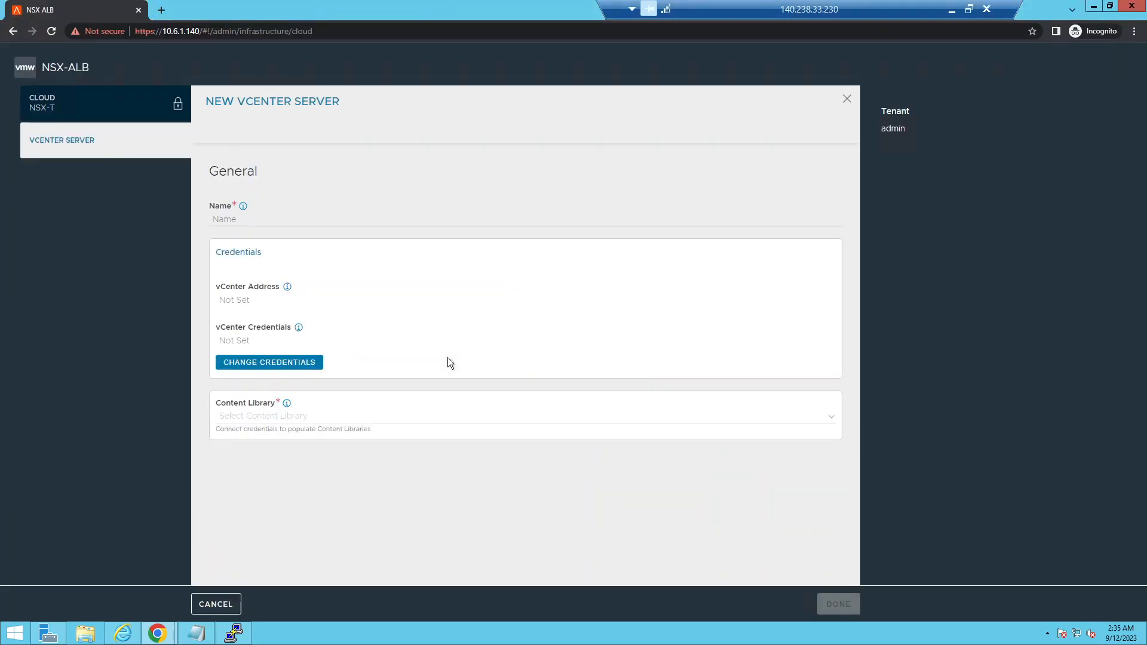
click(279, 364)
click(476, 325)
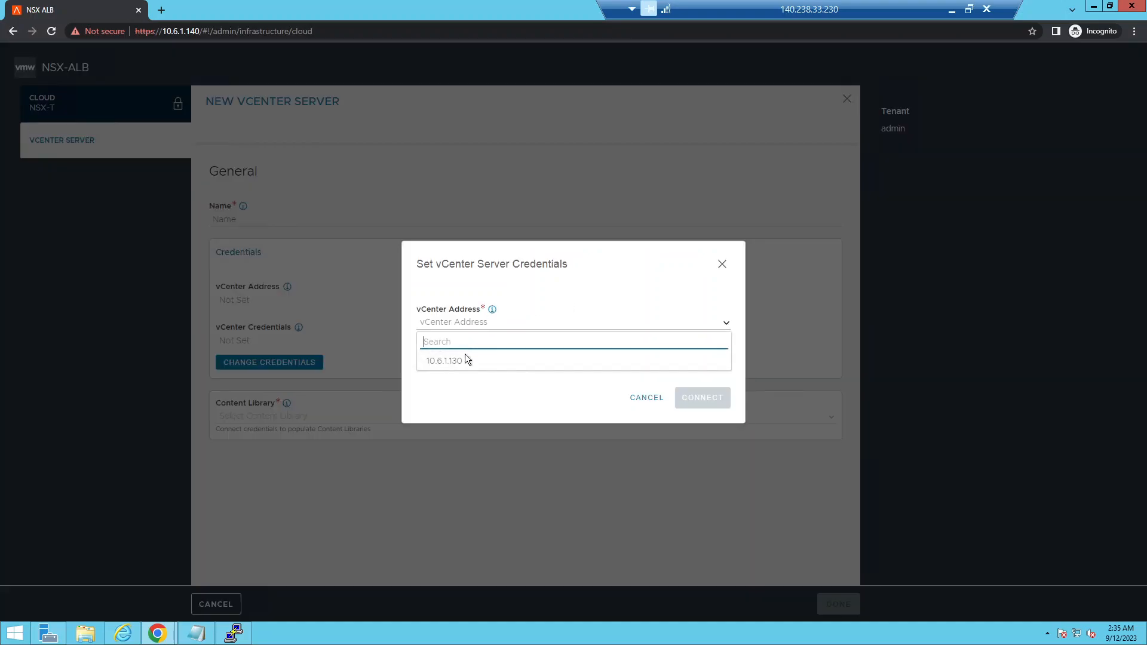
click(477, 363)
click(479, 364)
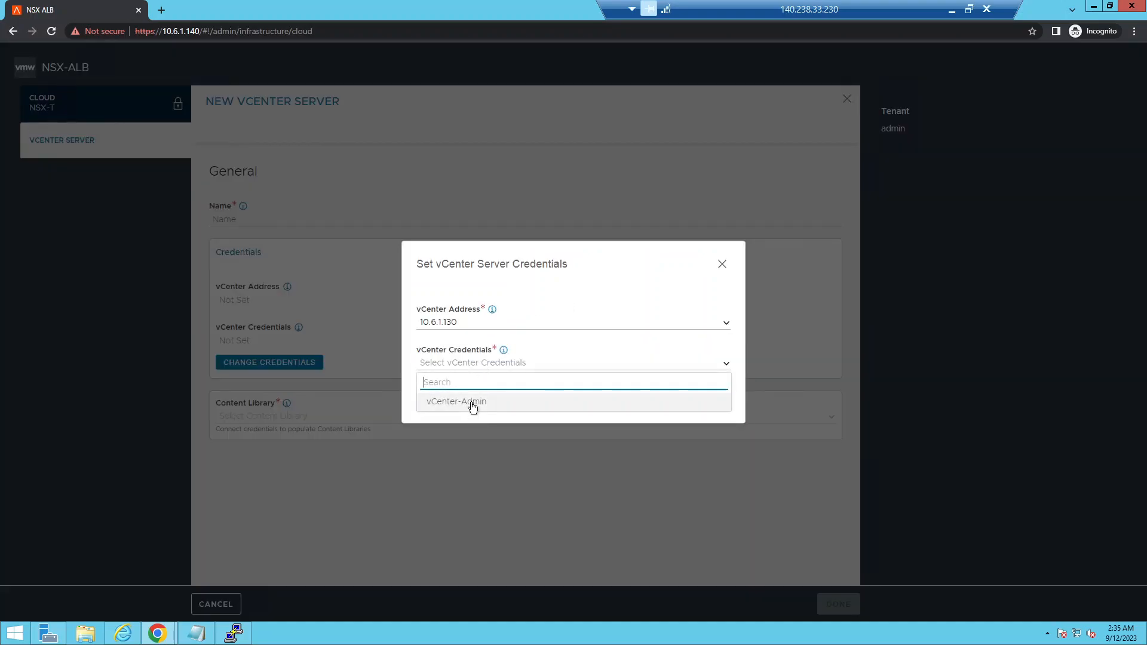
click(471, 404)
click(717, 406)
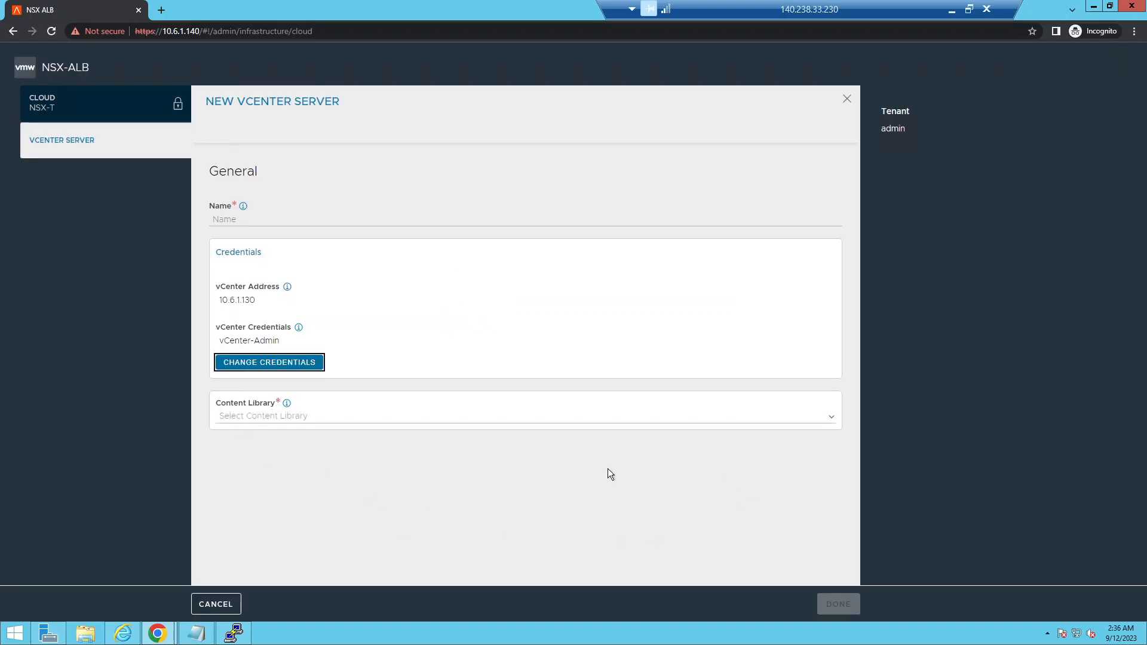
Choose the avi content library for the vCenter server, name it avi-vCenter and finish adding it.
click(411, 421)
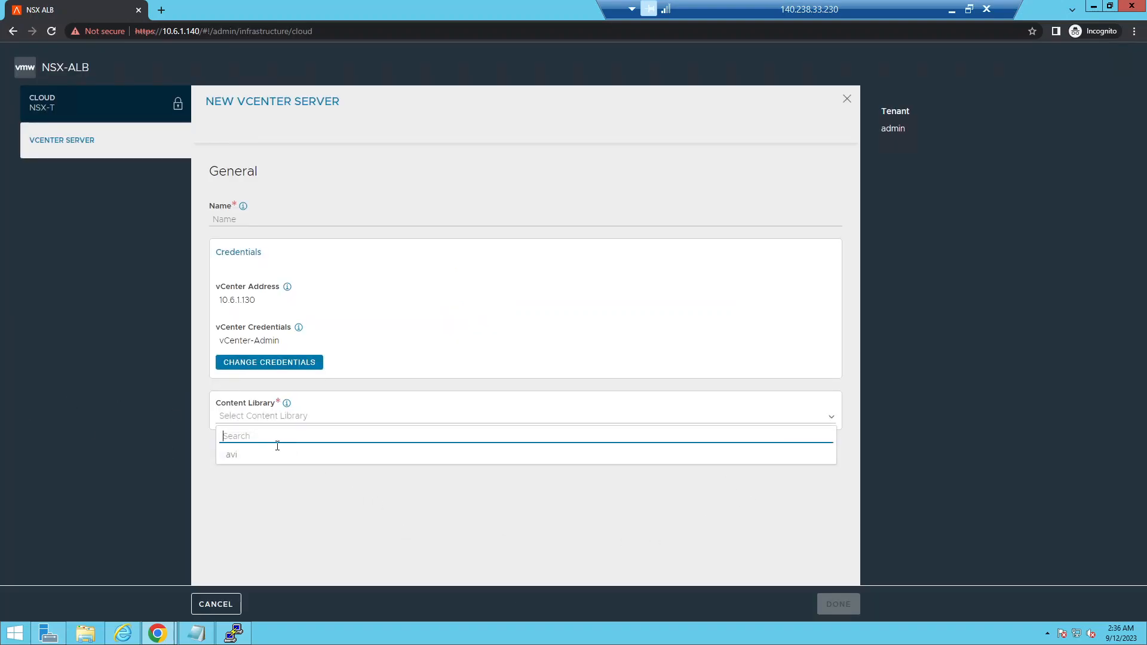
click(320, 462)
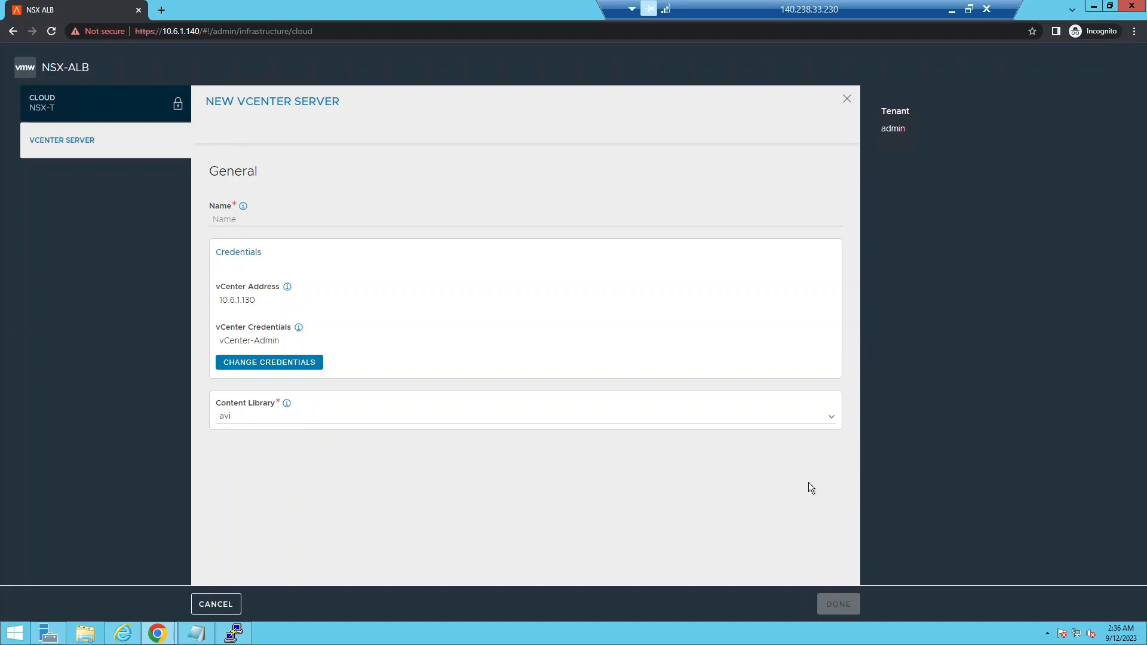
key(ctrl+minus)
key(ctrl+minus)
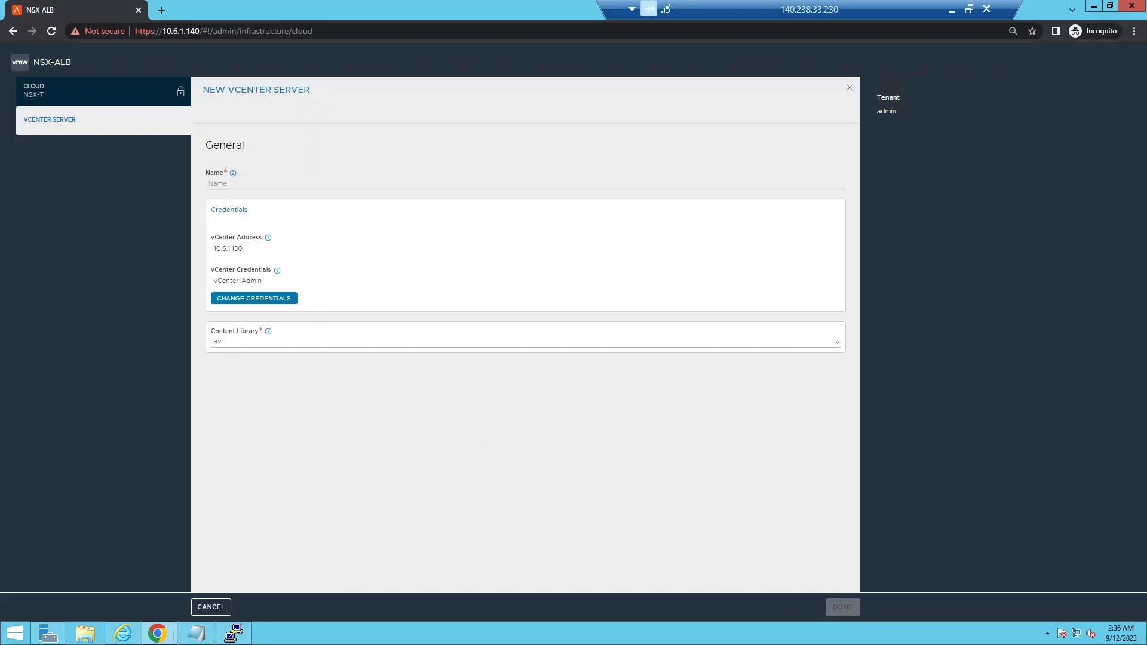
click(220, 183)
text(avi-vCenter)
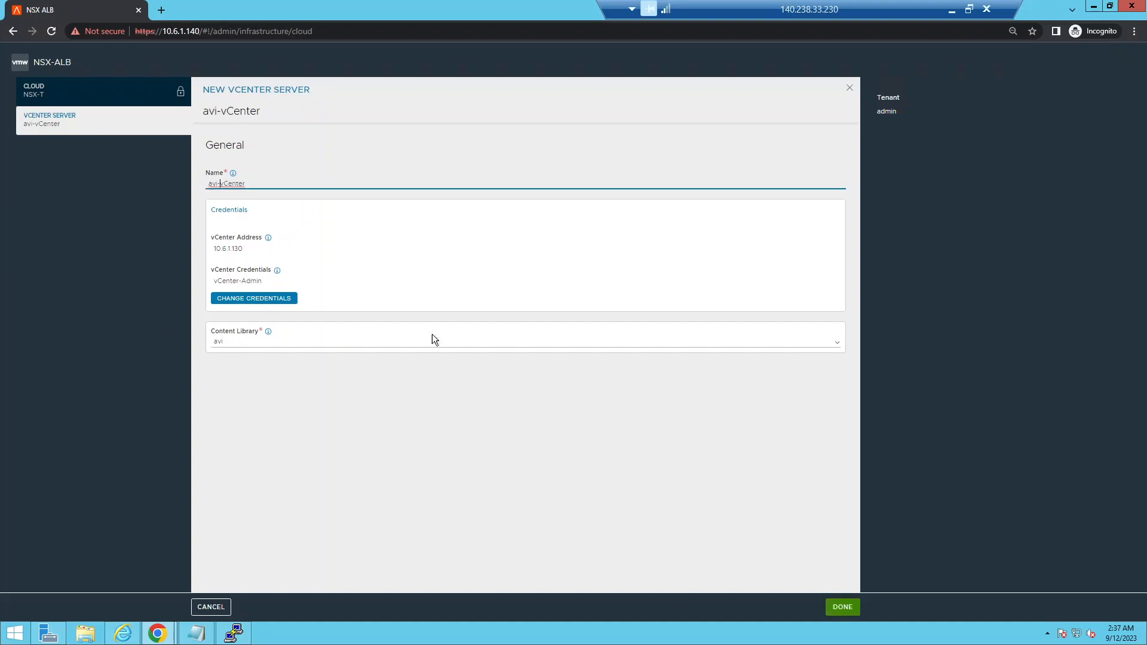
click(843, 606)
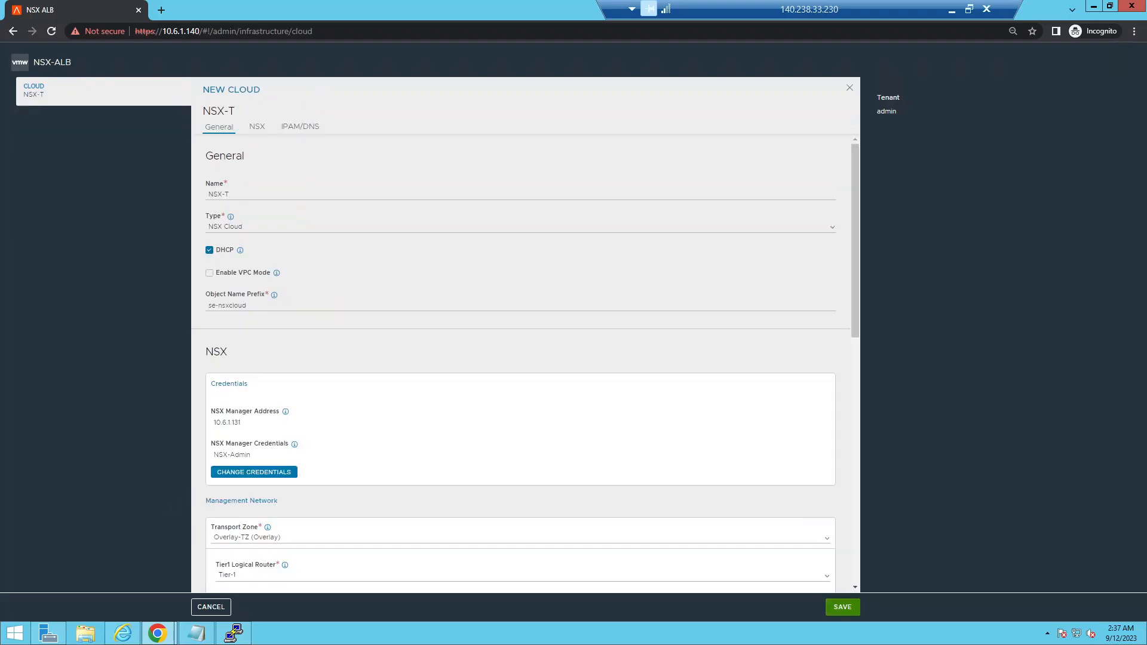